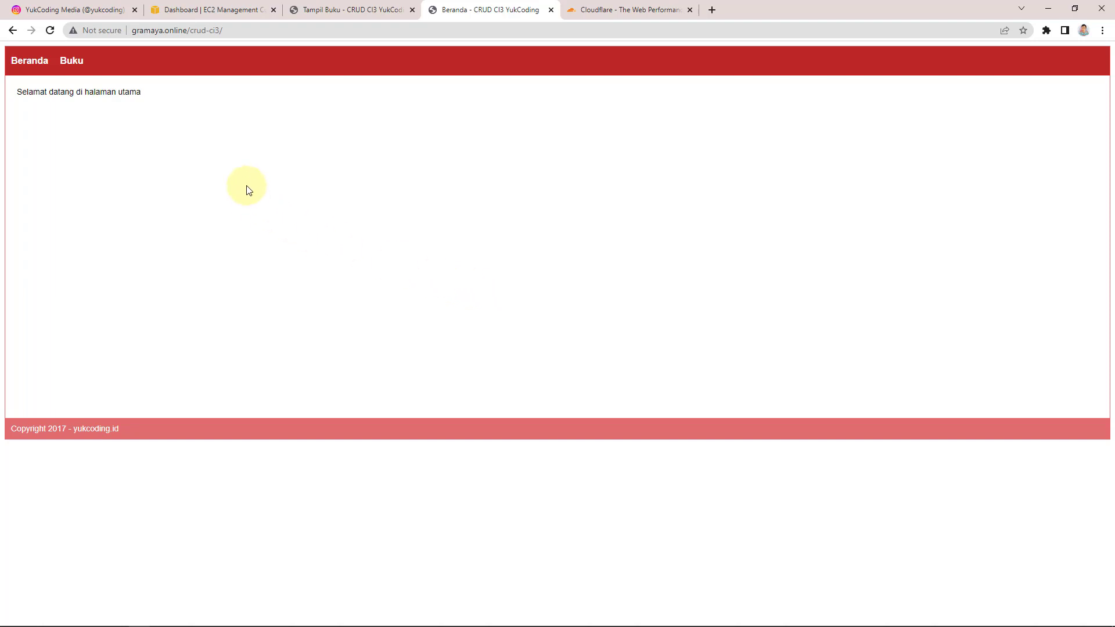
# - Switch from the gramaya.online site to the Cloudflare homepage tab in Chrome
pyautogui.click(617, 12)
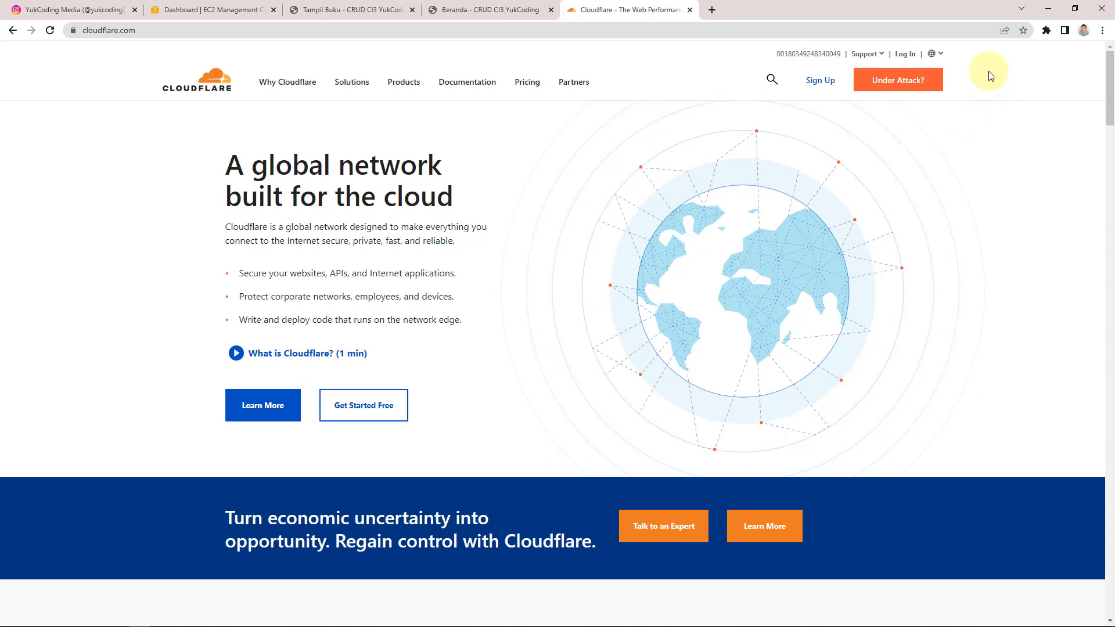
# - Log in to Cloudflare with the saved account e-mail and the account password
pyautogui.click(904, 56)
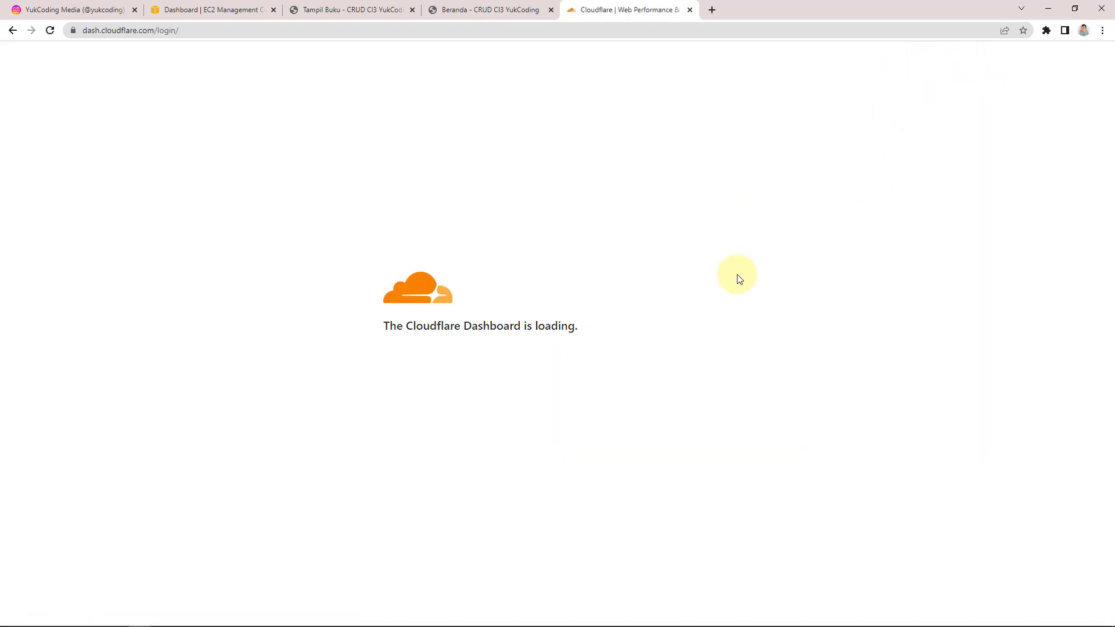
pyautogui.click(353, 172)
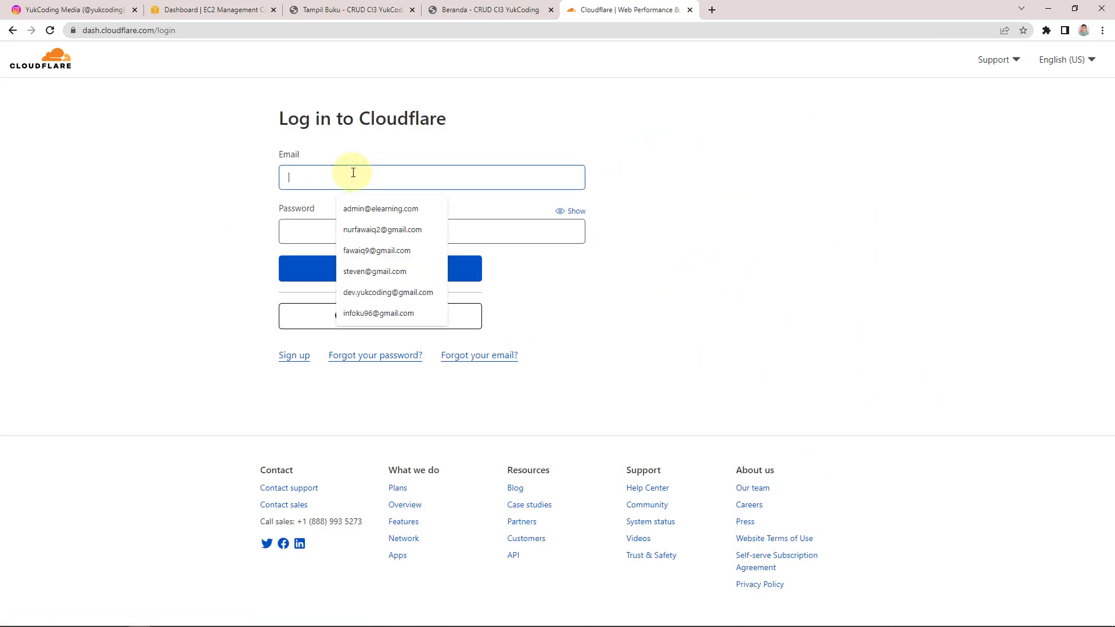
pyautogui.write('fawai')
pyautogui.click(376, 210)
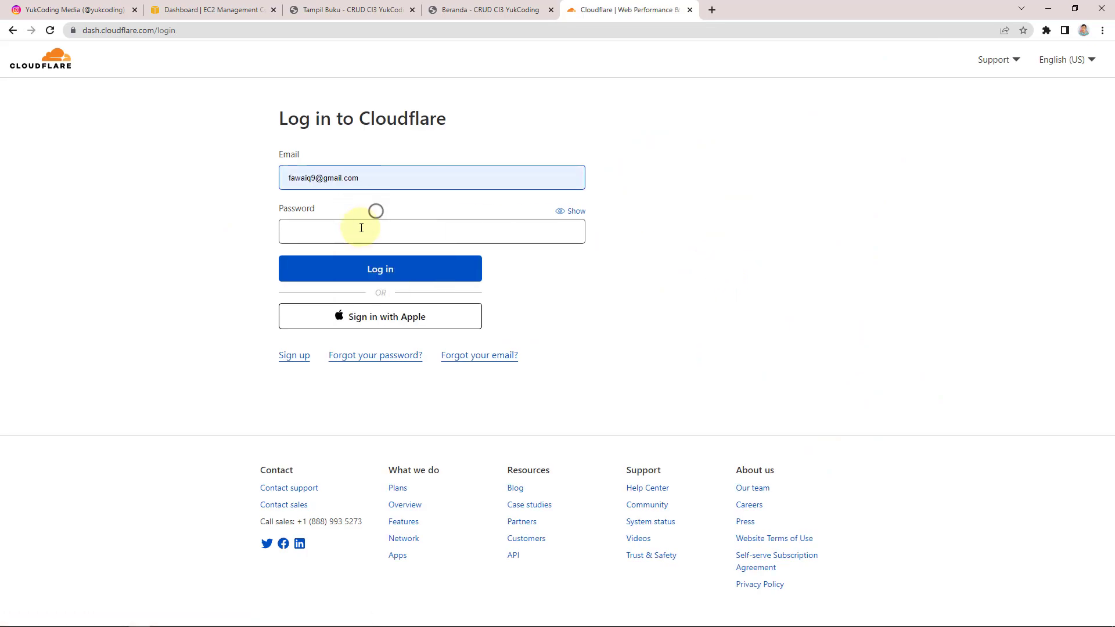
pyautogui.click(361, 227)
pyautogui.write('•••')
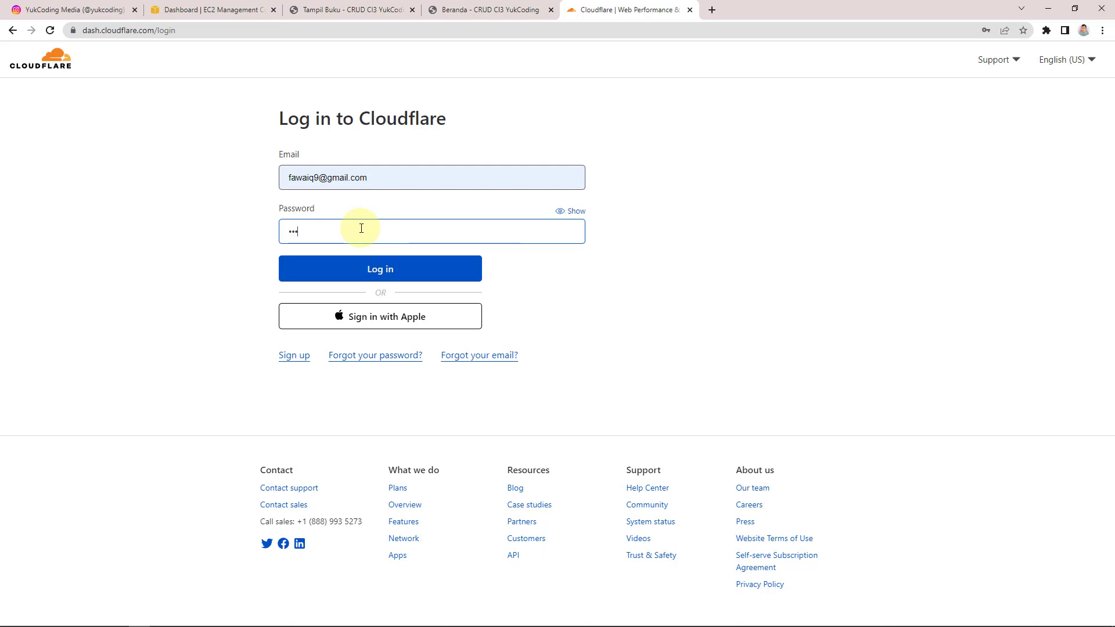
pyautogui.write('••••••')
pyautogui.click(361, 268)
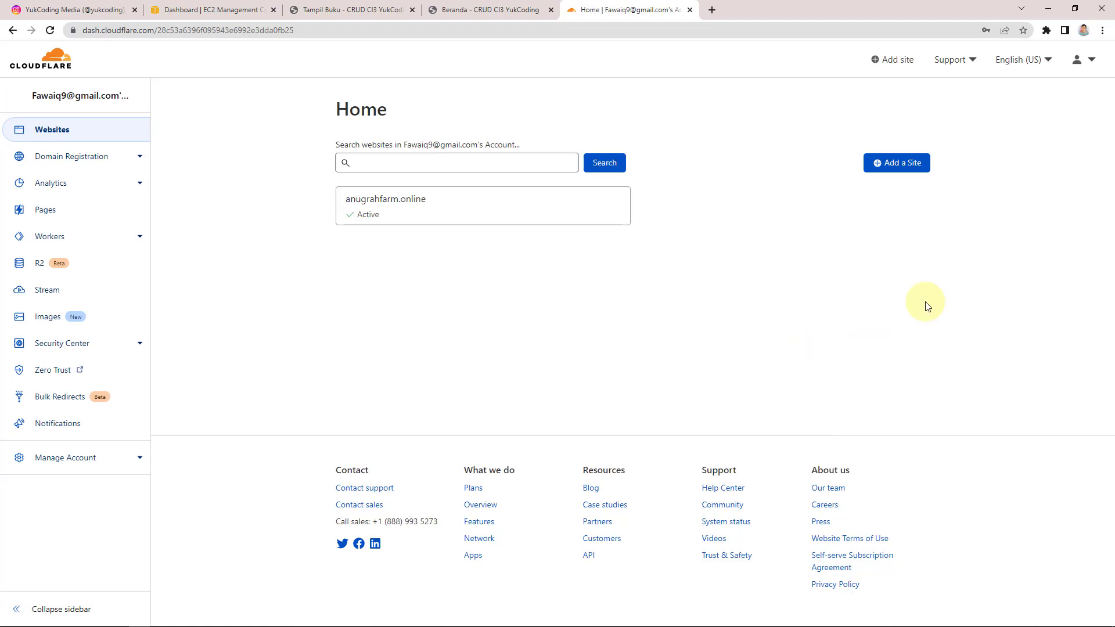
pyautogui.click(1084, 63)
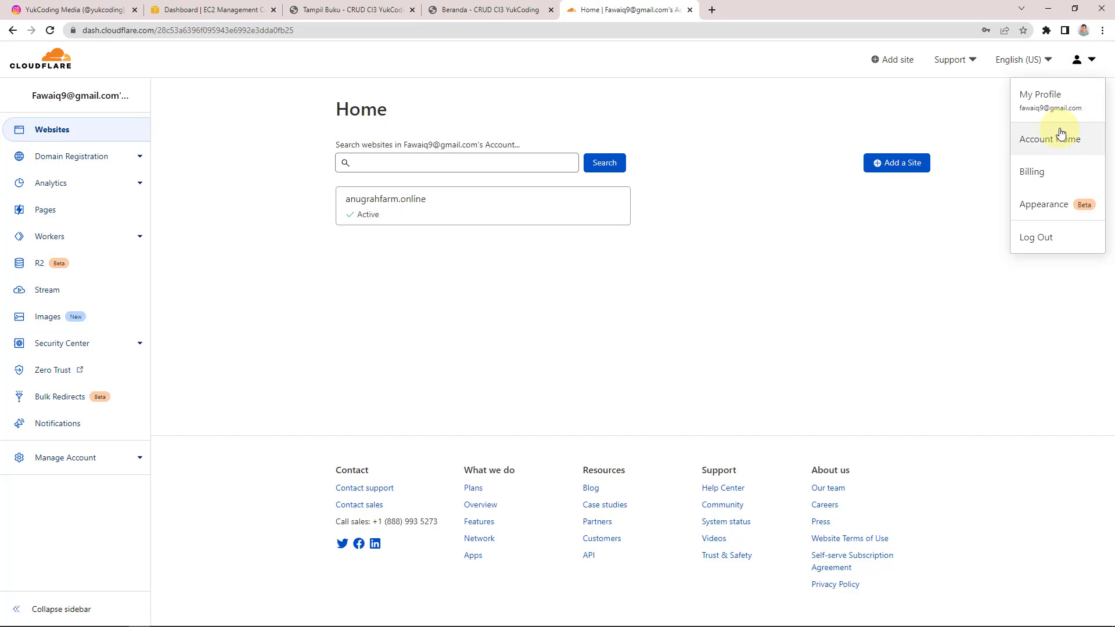
pyautogui.click(1063, 105)
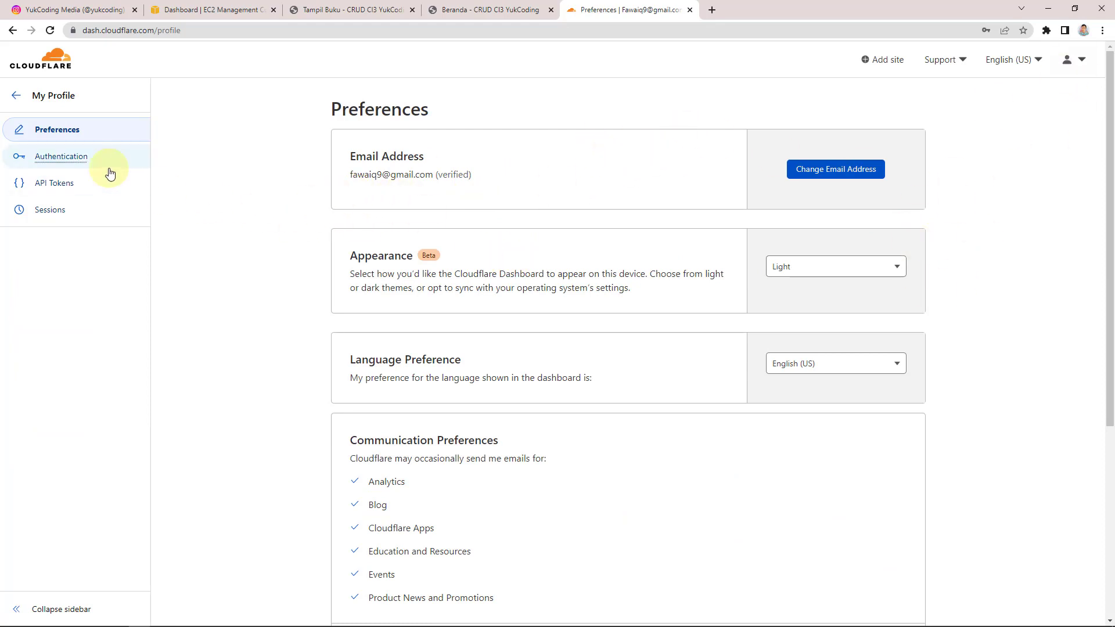
pyautogui.click(17, 96)
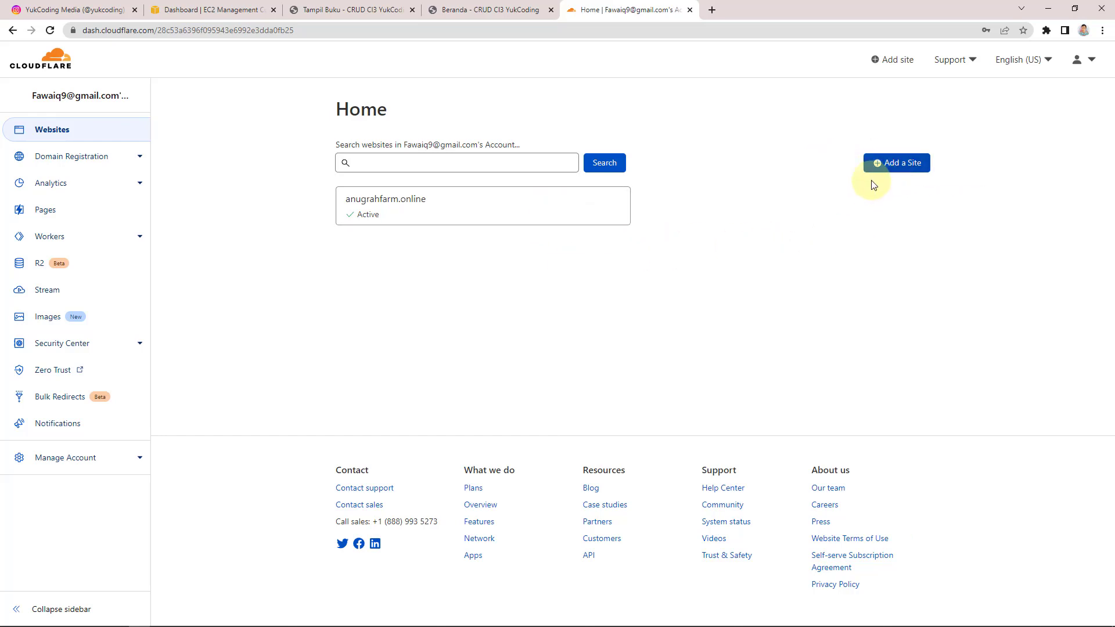
# - Enter gramaya.online in the Add a Site form, checking the domain on the live site, and submit it
pyautogui.click(887, 169)
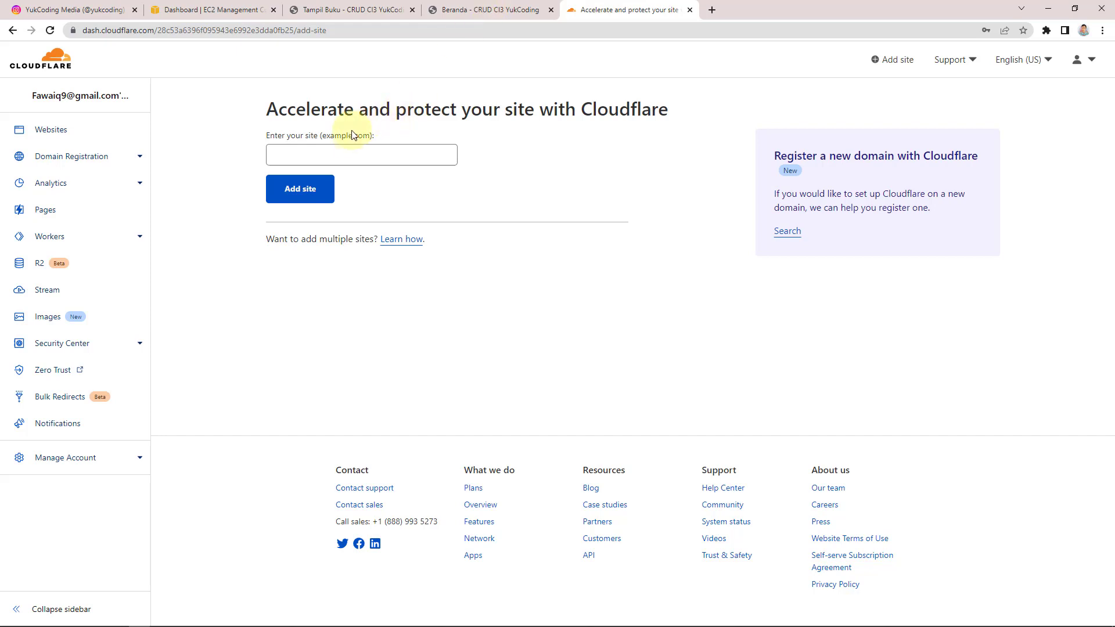
pyautogui.click(507, 10)
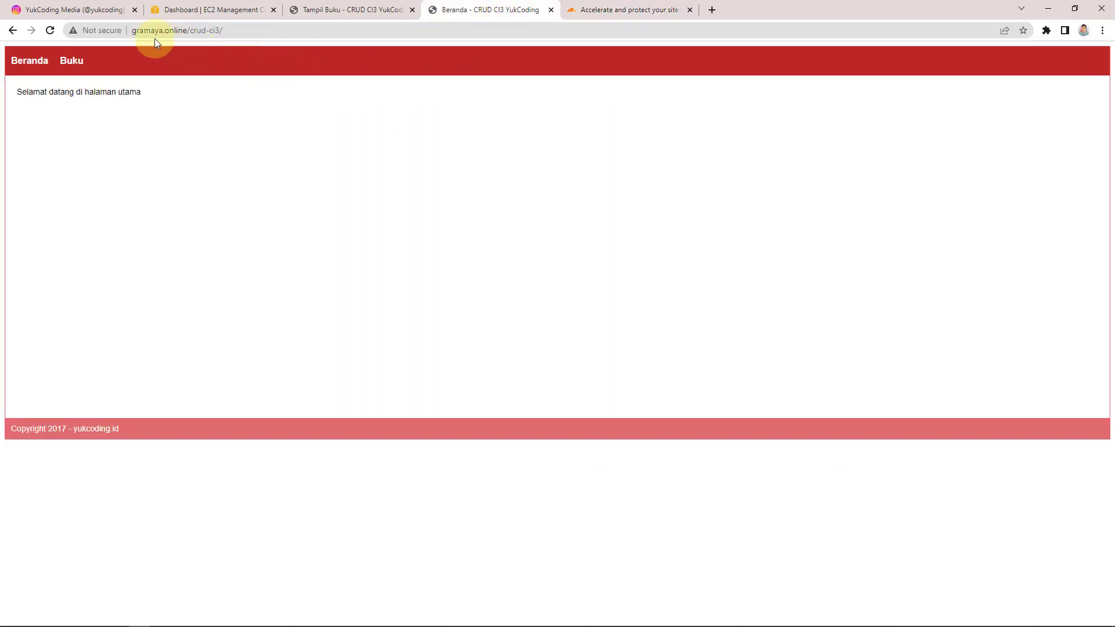
pyautogui.click(595, 10)
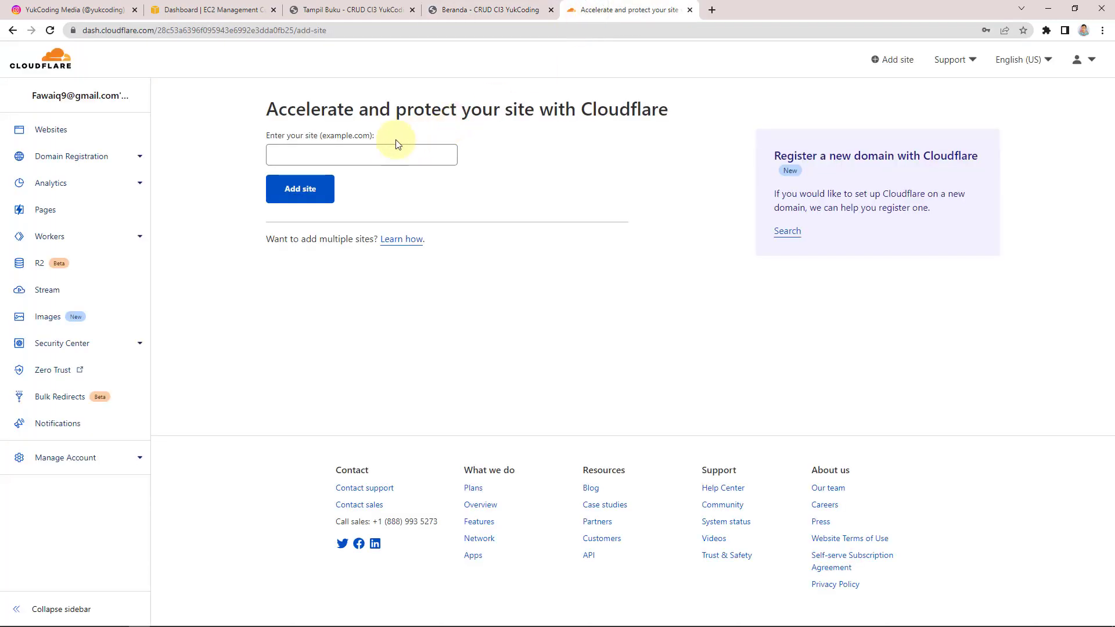
pyautogui.click(391, 152)
pyautogui.write('gra')
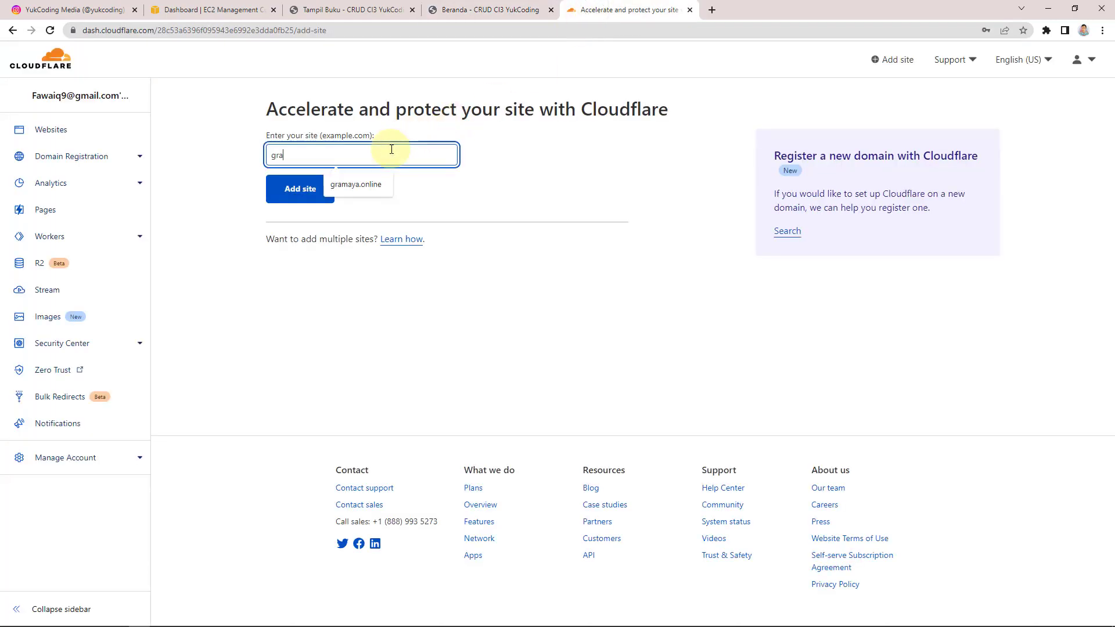
pyautogui.write('maya.online')
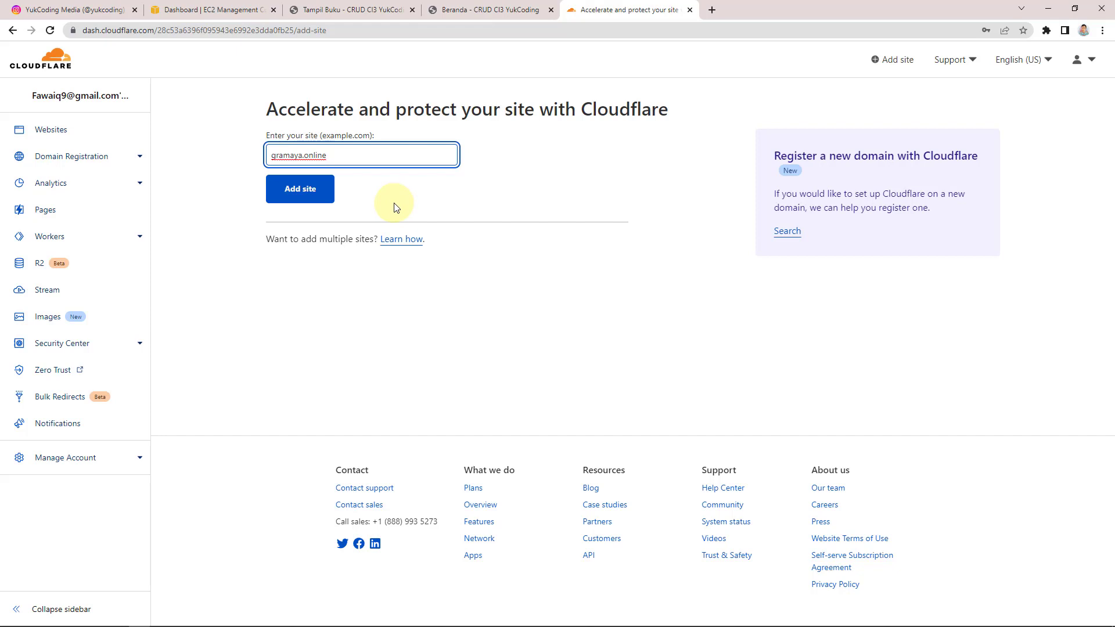
pyautogui.click(314, 195)
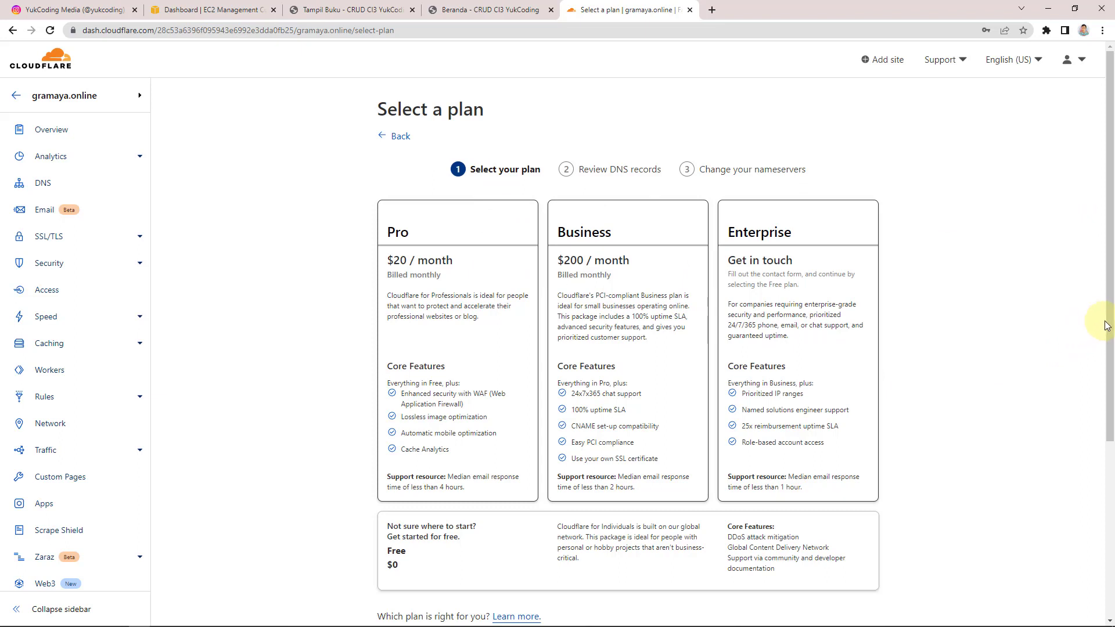
# - Pick the Free plan card for gramaya.online and continue
pyautogui.scroll(-2, 1109, 323)
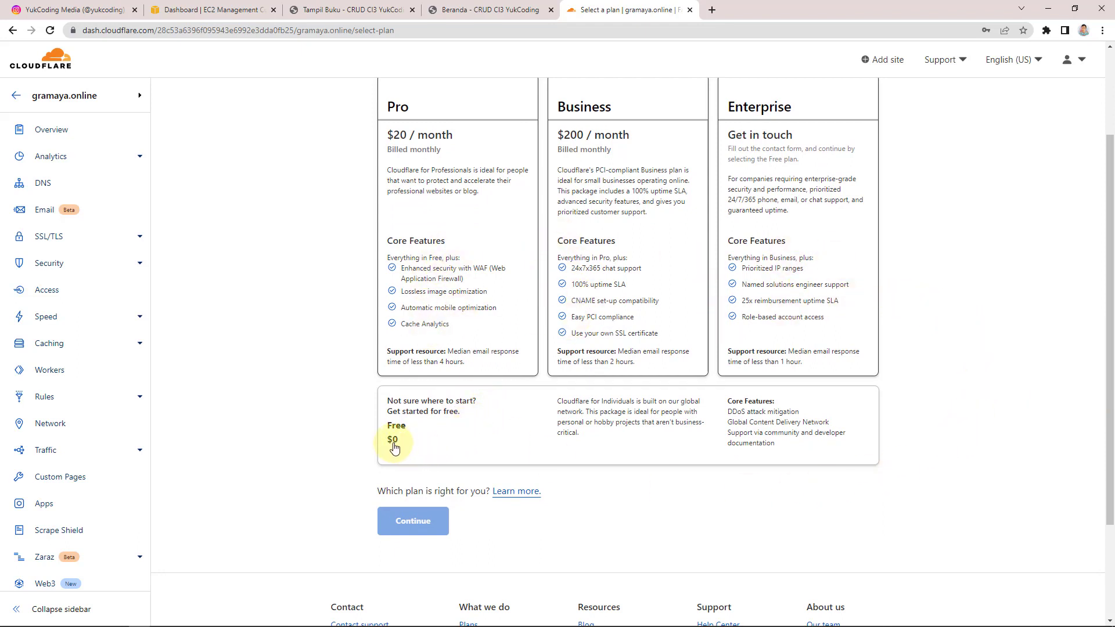
pyautogui.click(437, 435)
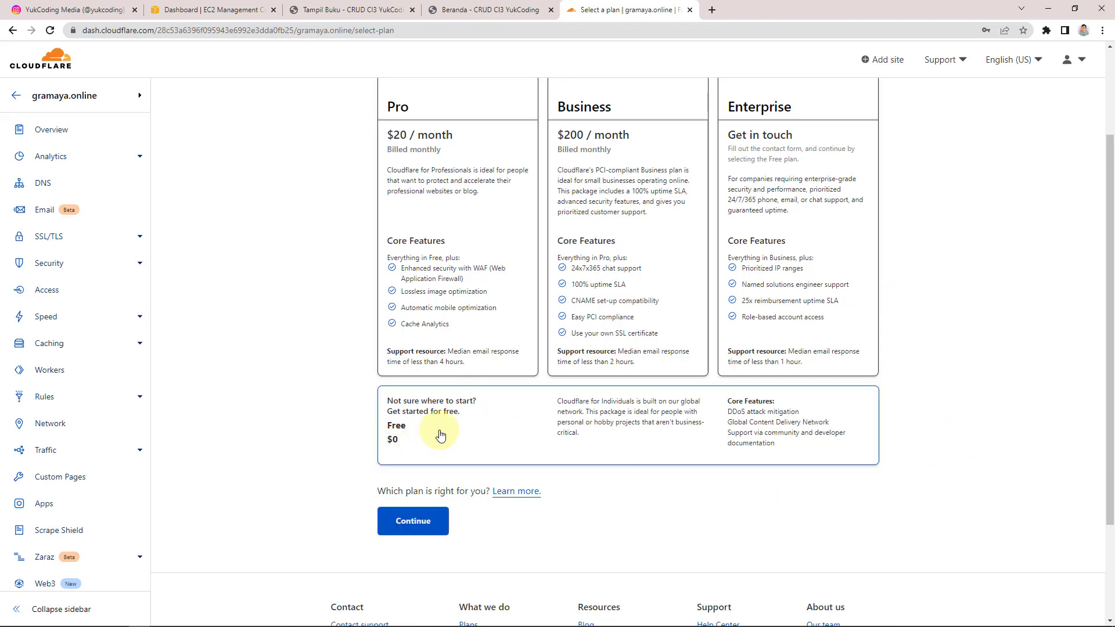
pyautogui.click(420, 529)
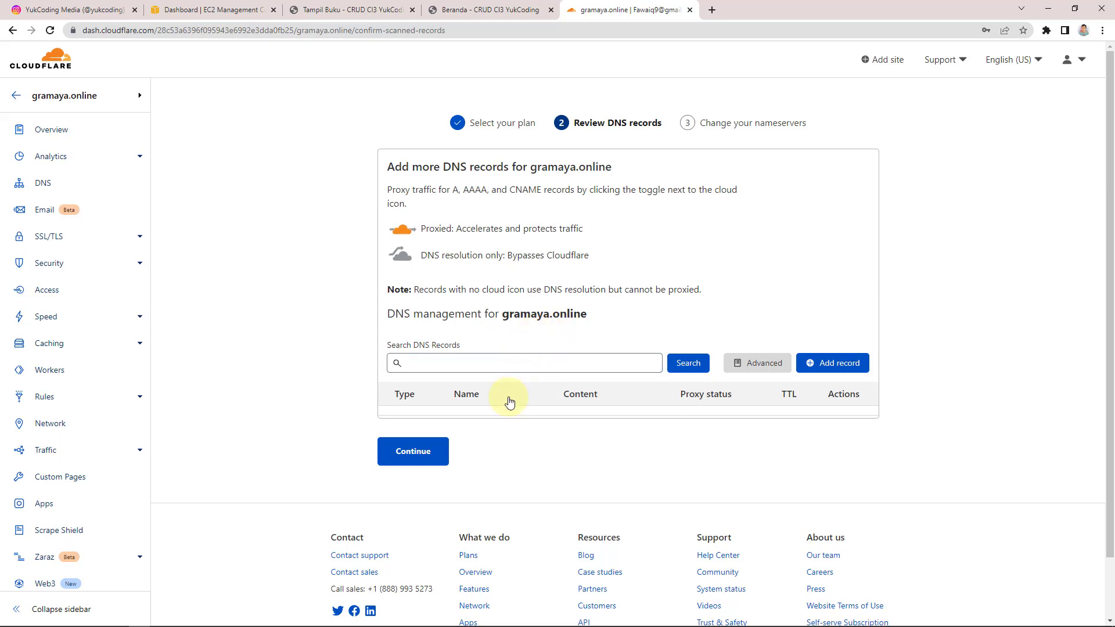
# - Continue past the empty DNS records review, confirming records will be added later
pyautogui.click(435, 458)
pyautogui.click(411, 448)
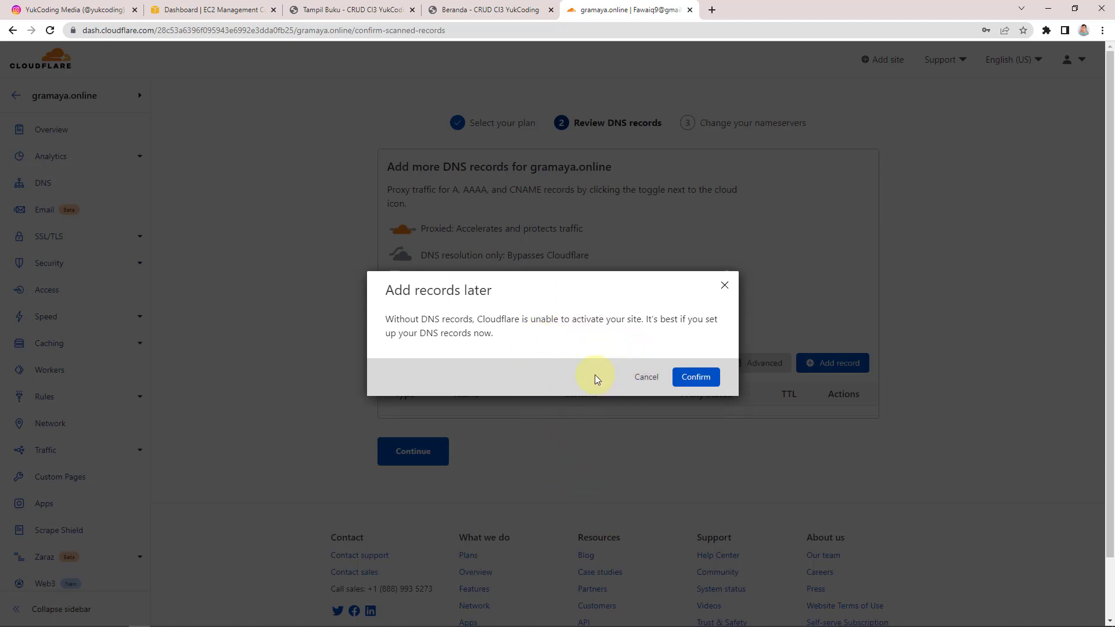
pyautogui.click(697, 377)
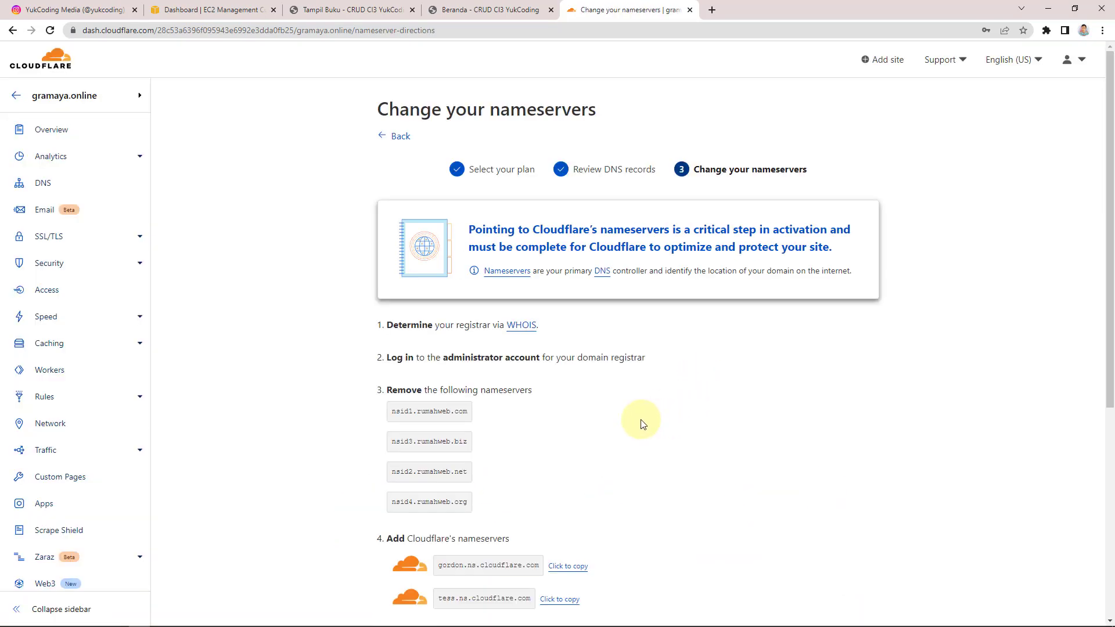
# - Highlight the four Rumahweb nameservers to remove and gordon.ns.cloudflare.com, then reopen the Rumahweb tab
pyautogui.moveTo(1112, 254); pyautogui.dragTo(1101, 365)
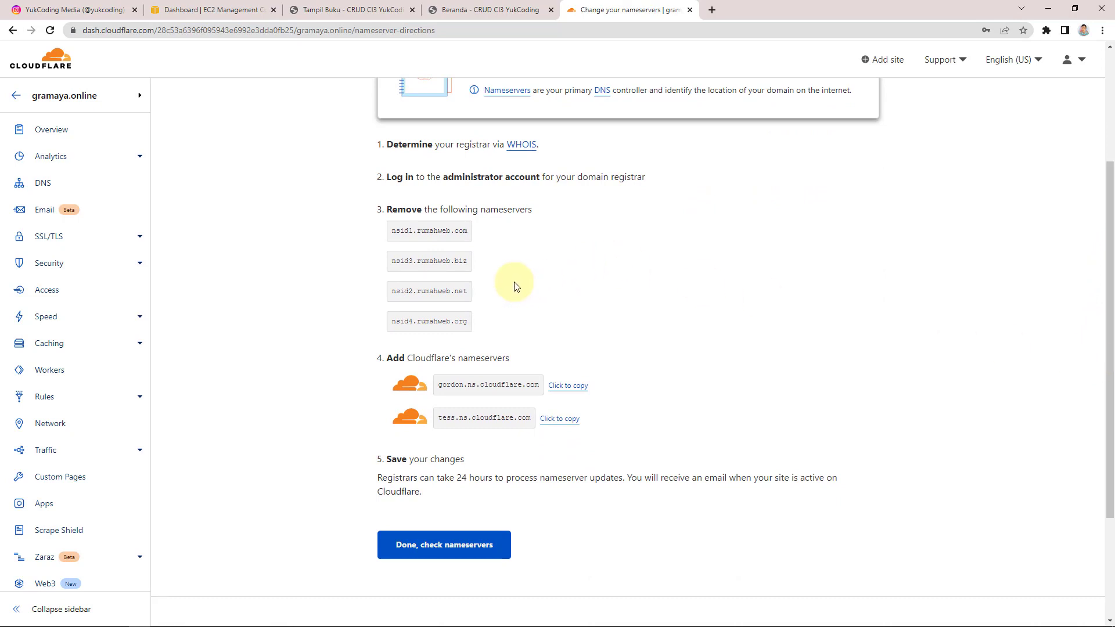
pyautogui.moveTo(388, 232); pyautogui.dragTo(465, 325)
pyautogui.click(505, 327)
pyautogui.moveTo(434, 388); pyautogui.dragTo(533, 388)
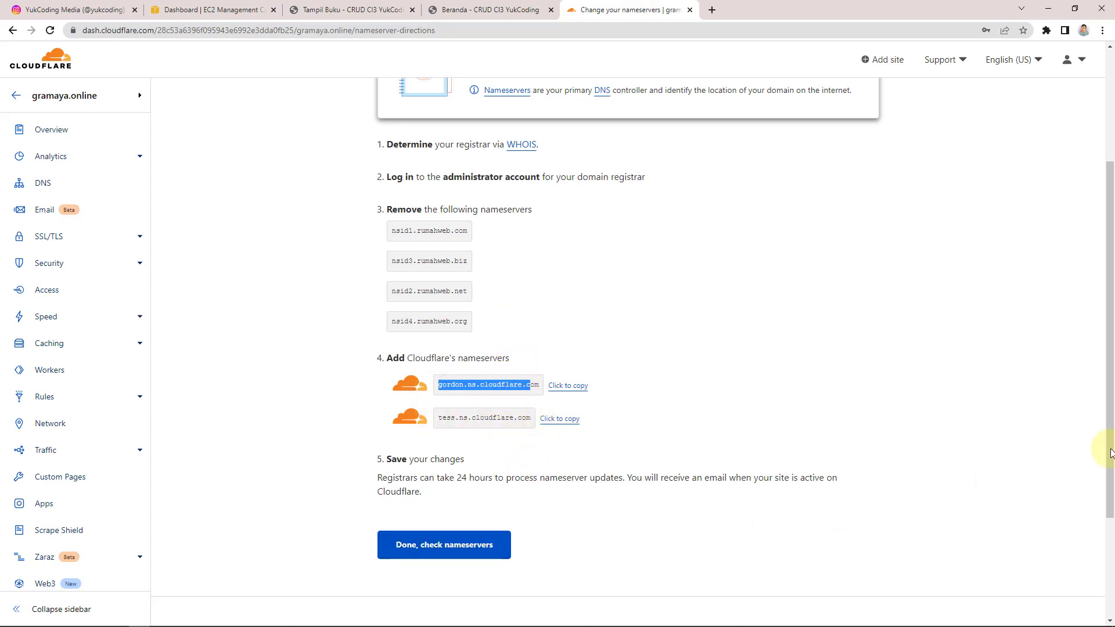
pyautogui.moveTo(1110, 426)
pyautogui.mouseDown()
pyautogui.moveTo(1112, 397)
pyautogui.moveTo(1110, 422)
pyautogui.mouseUp()
pyautogui.click(478, 484)
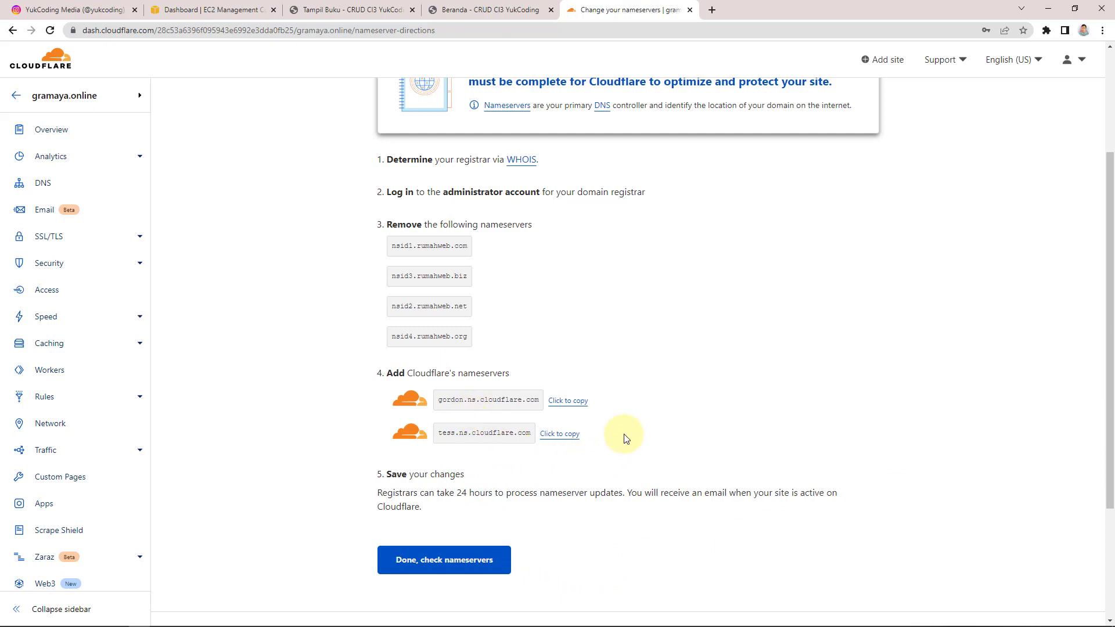
pyautogui.hotkey('ctrl', 'shift', 't')
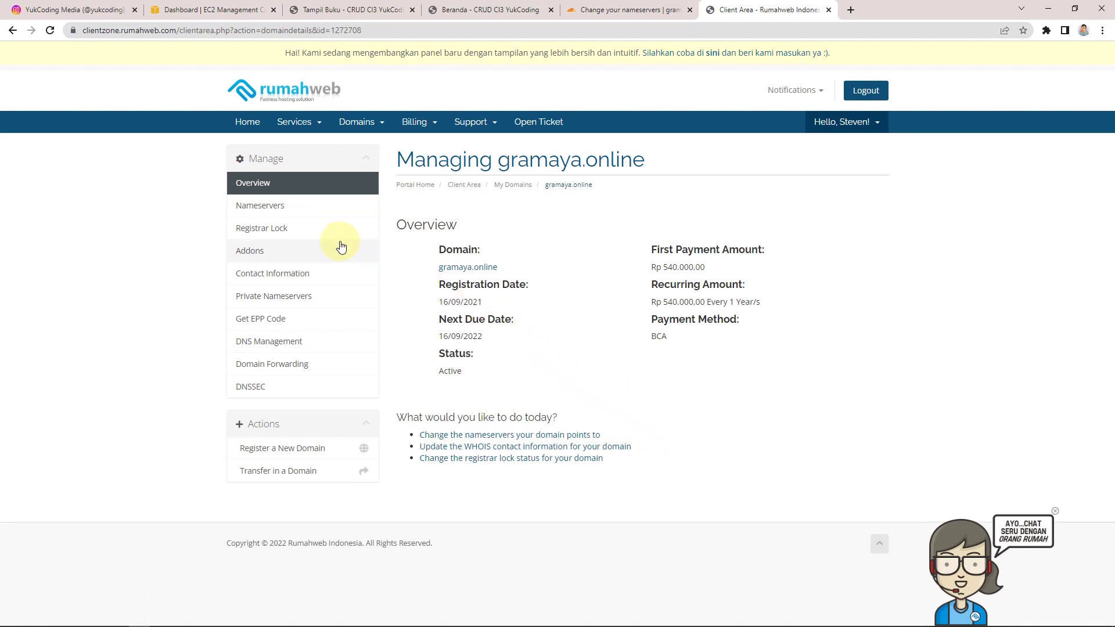
# - Replace Nameserver 1 with gordon.ns.cloudflare.com copied from Cloudflare's instructions
pyautogui.click(287, 214)
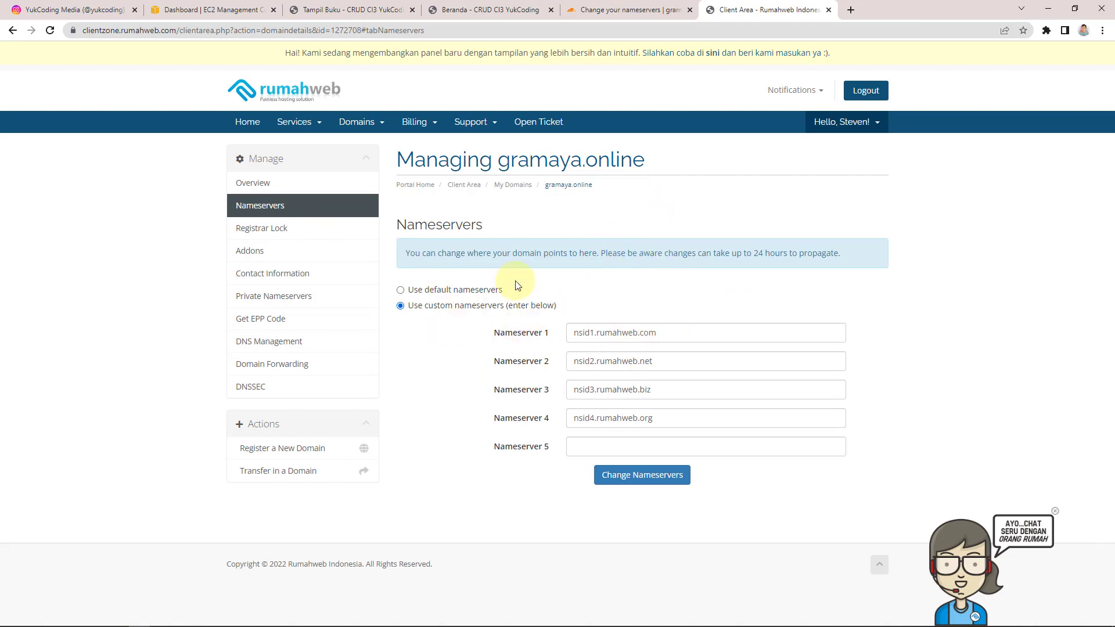
pyautogui.click(627, 10)
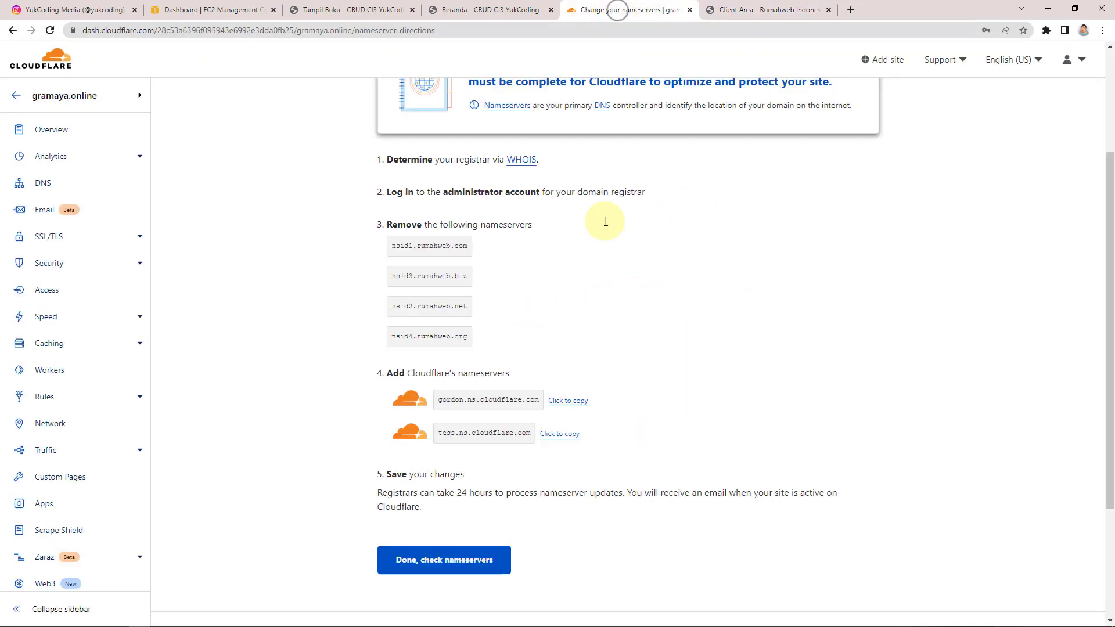
pyautogui.click(562, 401)
pyautogui.hotkey('ctrl', 'Tab')
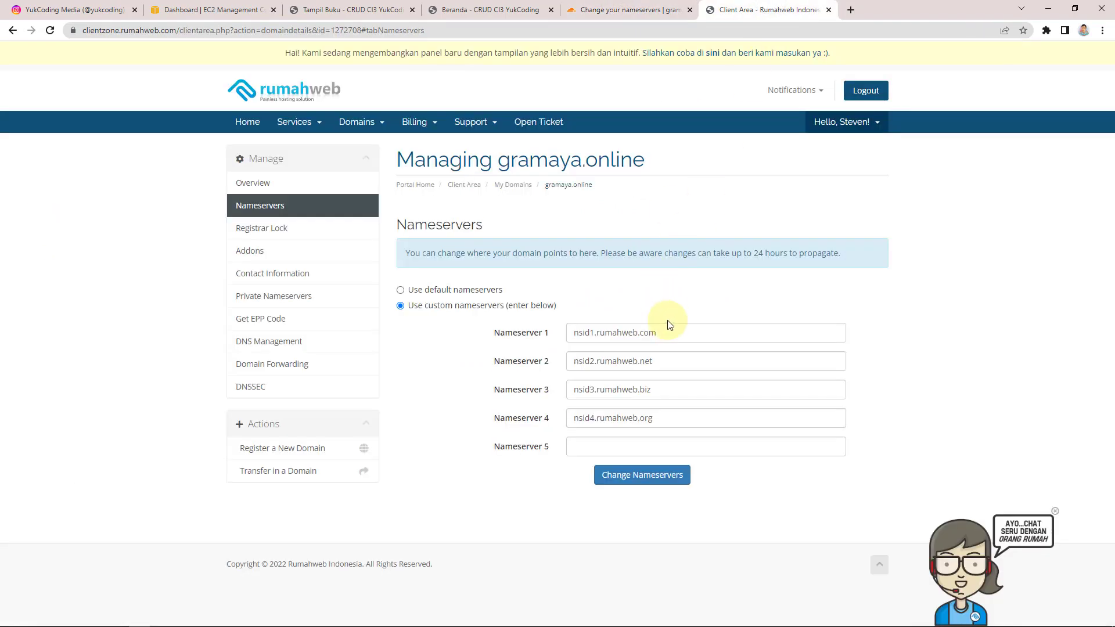
pyautogui.moveTo(668, 331); pyautogui.dragTo(562, 339)
pyautogui.hotkey('ctrl', 'v')
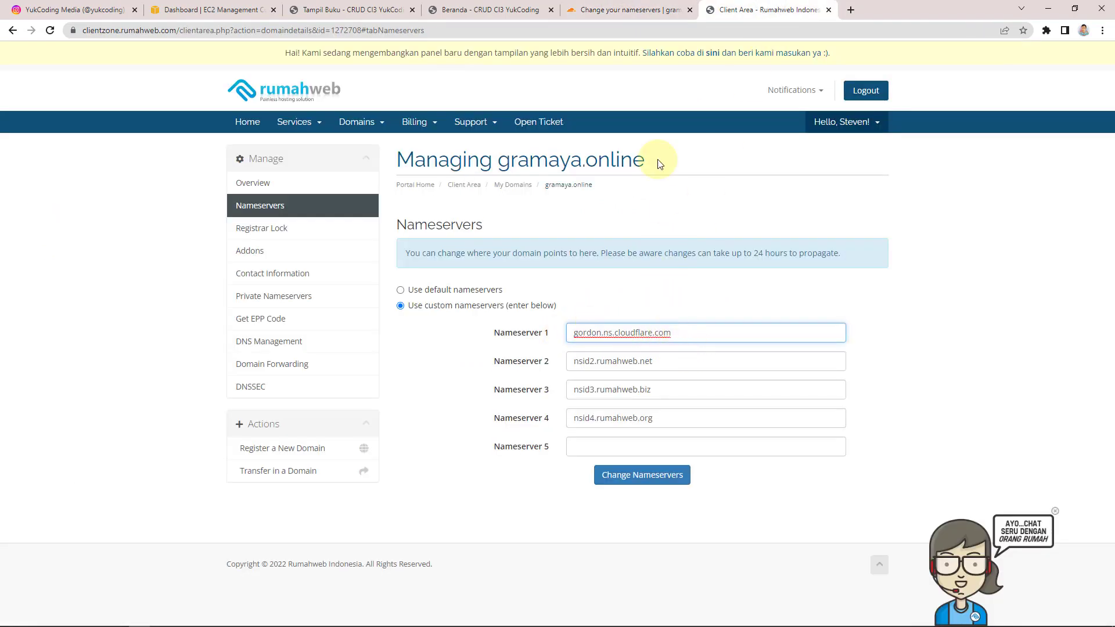
# - Replace Nameserver 2 with tess.ns.cloudflare.com copied from Cloudflare
pyautogui.click(610, 9)
pyautogui.click(564, 434)
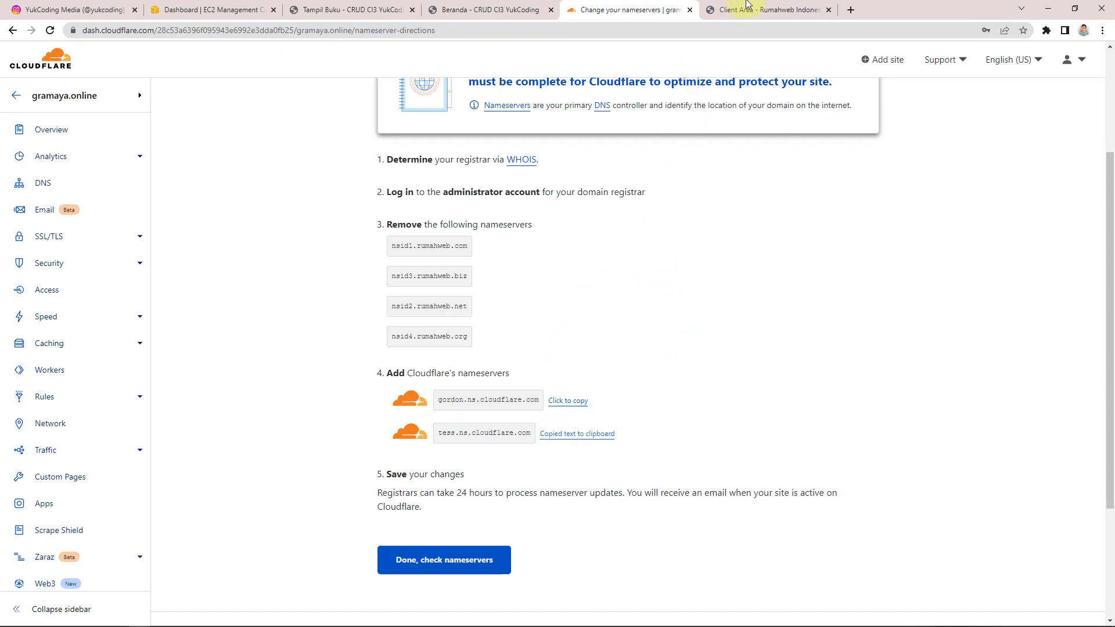
pyautogui.click(758, 10)
pyautogui.moveTo(657, 367); pyautogui.dragTo(566, 363)
pyautogui.hotkey('ctrl', 'v')
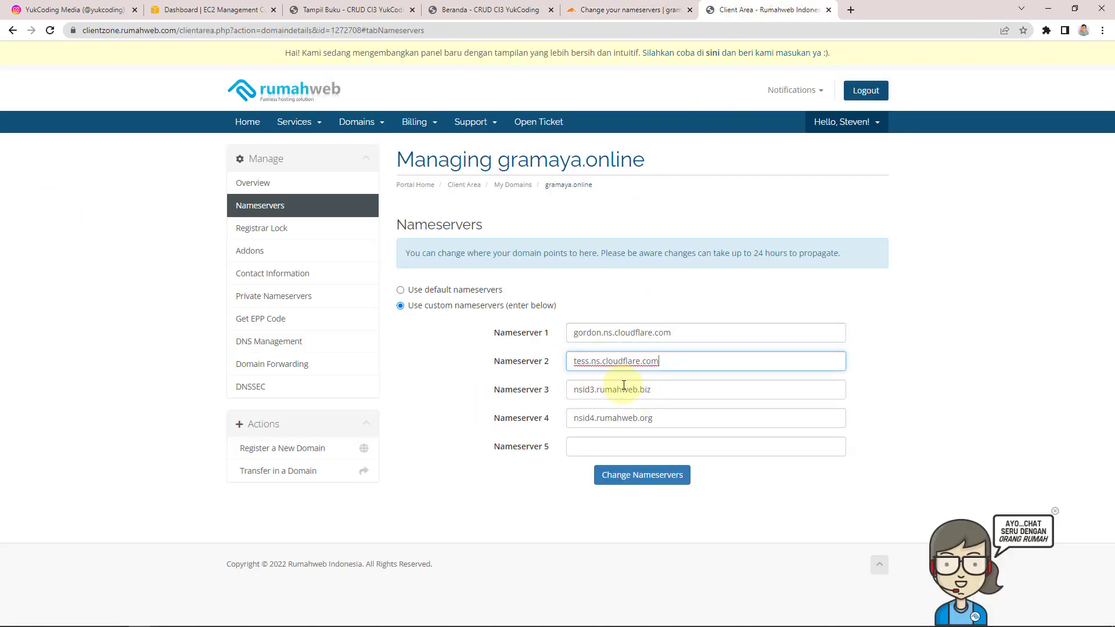
# - Clear Nameserver 3 and 4 and save the new nameserver list
pyautogui.moveTo(667, 390); pyautogui.dragTo(471, 392)
pyautogui.press('BackSpace')
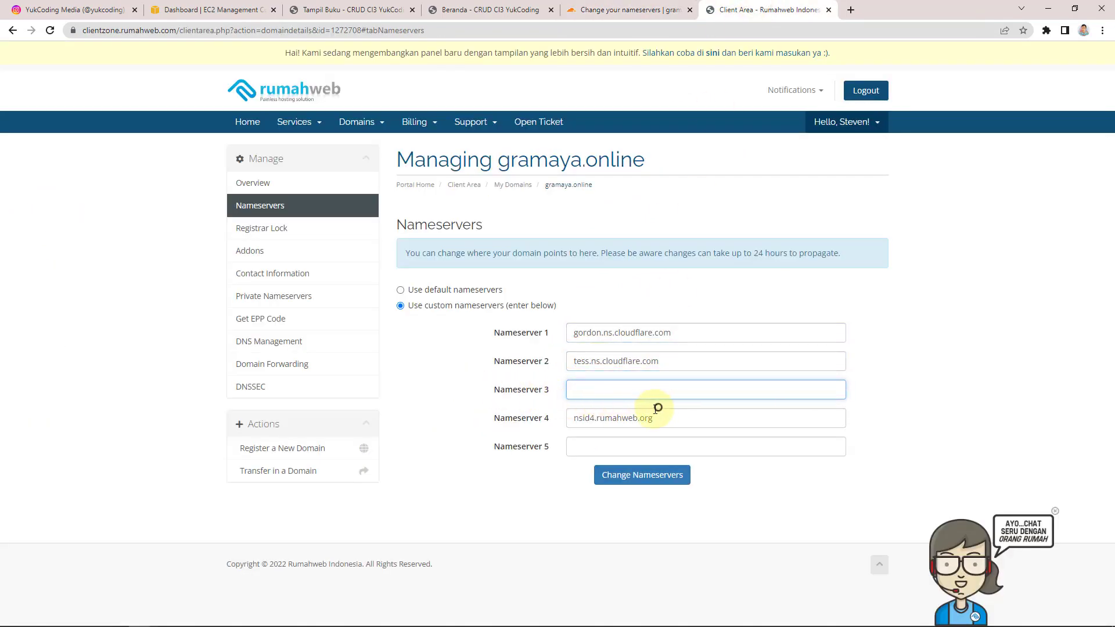
pyautogui.moveTo(668, 419); pyautogui.dragTo(552, 443)
pyautogui.press('BackSpace')
pyautogui.click(644, 475)
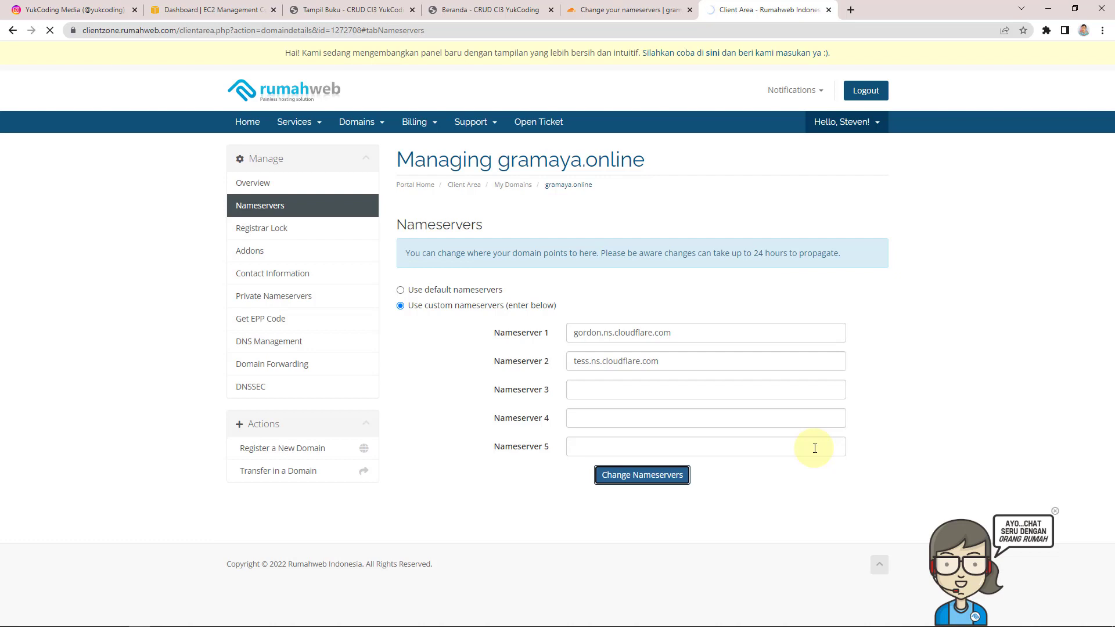
# - Compare the saved Rumahweb nameservers against Cloudflare's nameserver instructions
pyautogui.click(632, 9)
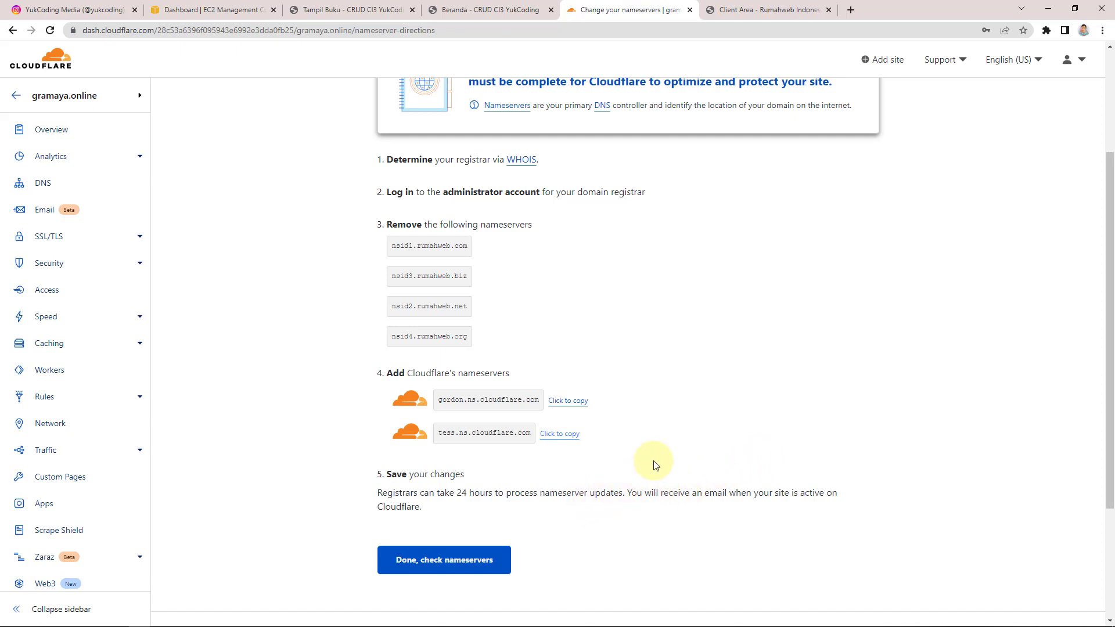
pyautogui.click(746, 10)
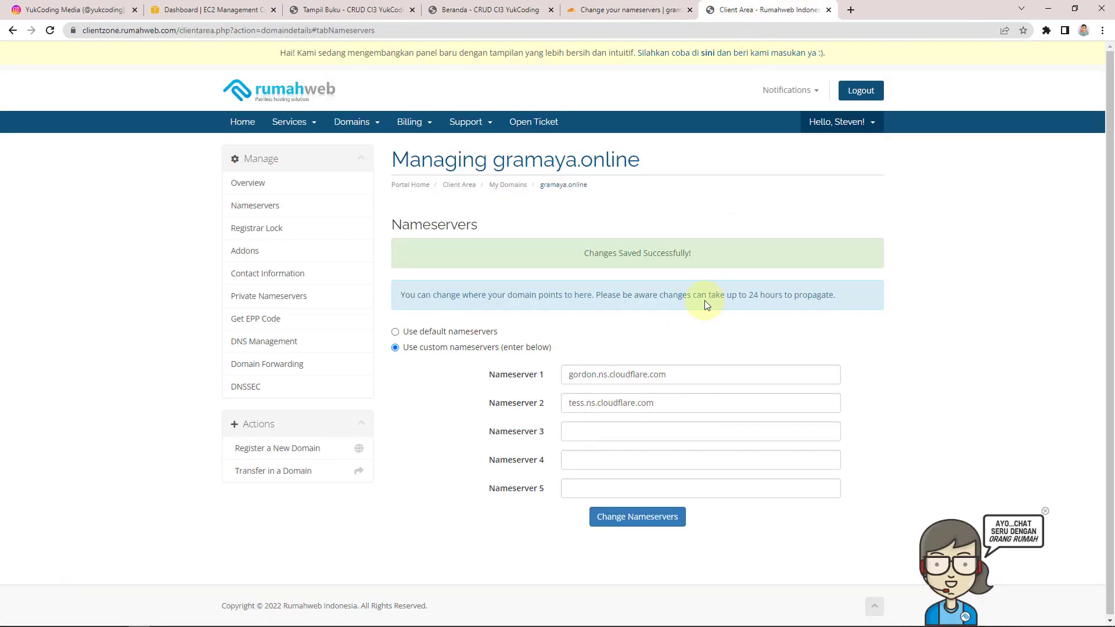
pyautogui.click(639, 8)
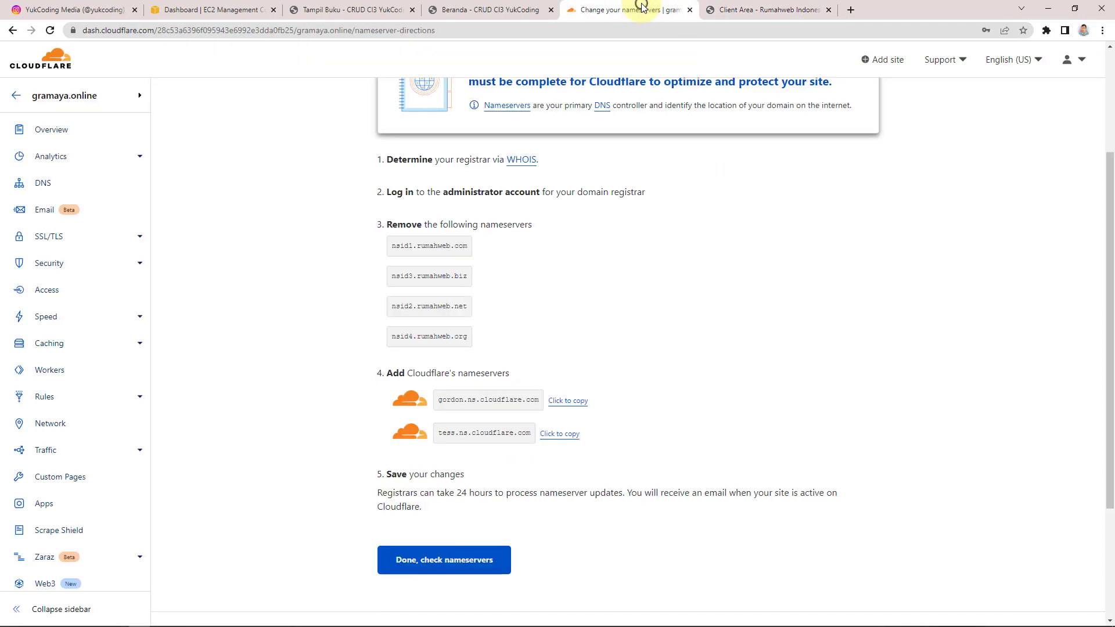
# - Confirm with 'Done, check nameservers' that the registrar now points to Cloudflare
pyautogui.click(485, 560)
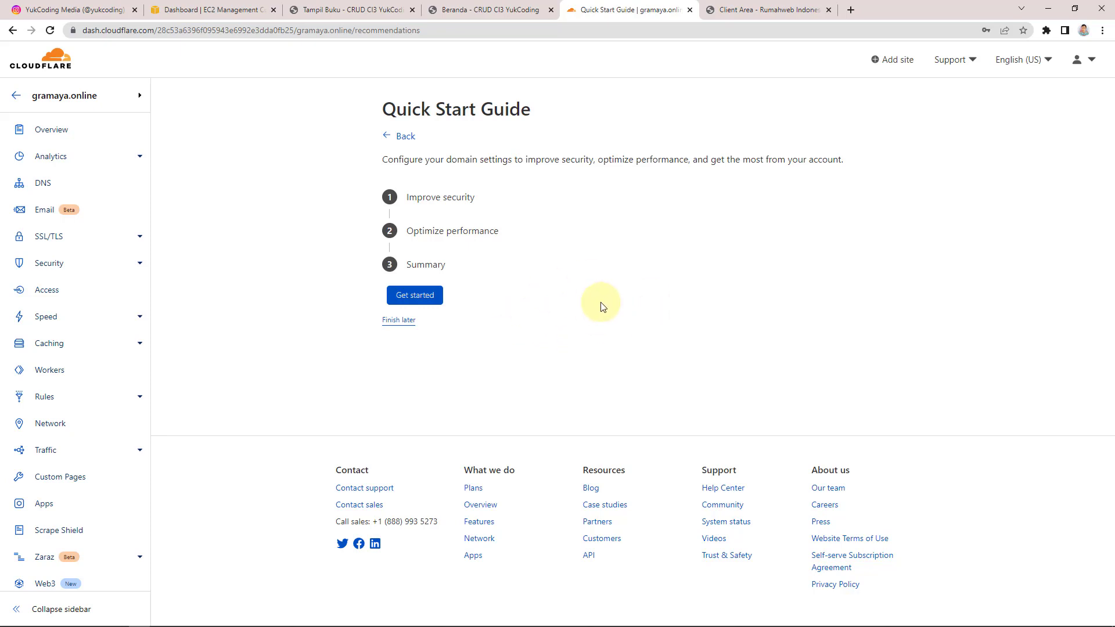
# - In the Quick Start Guide, keep Automatic HTTPS Rewrites on and enable Always Use HTTPS
pyautogui.click(424, 297)
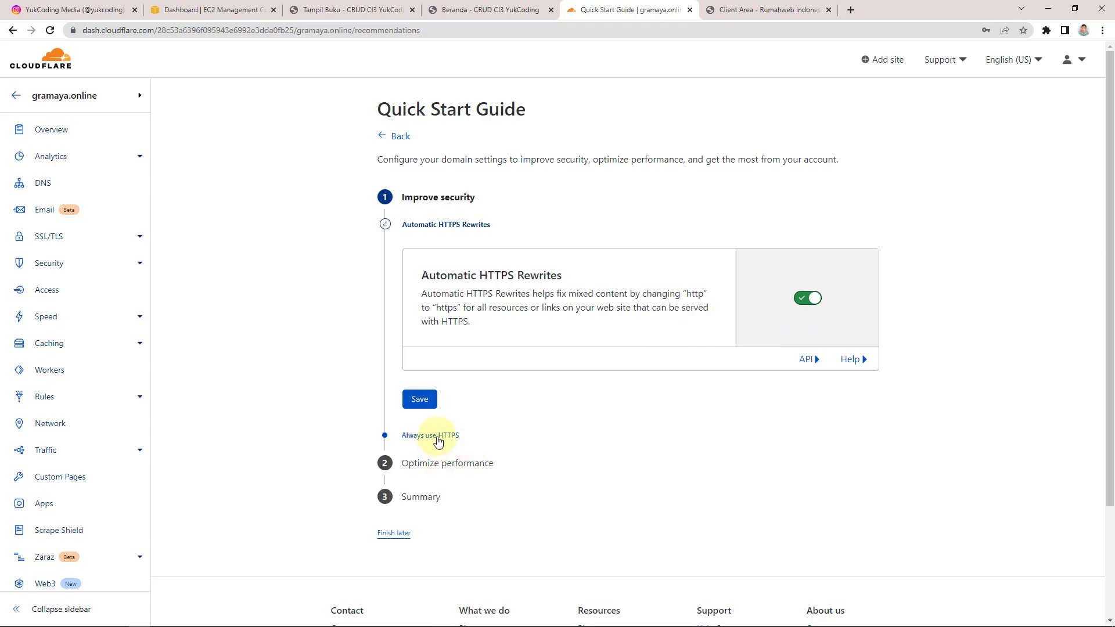
pyautogui.click(419, 400)
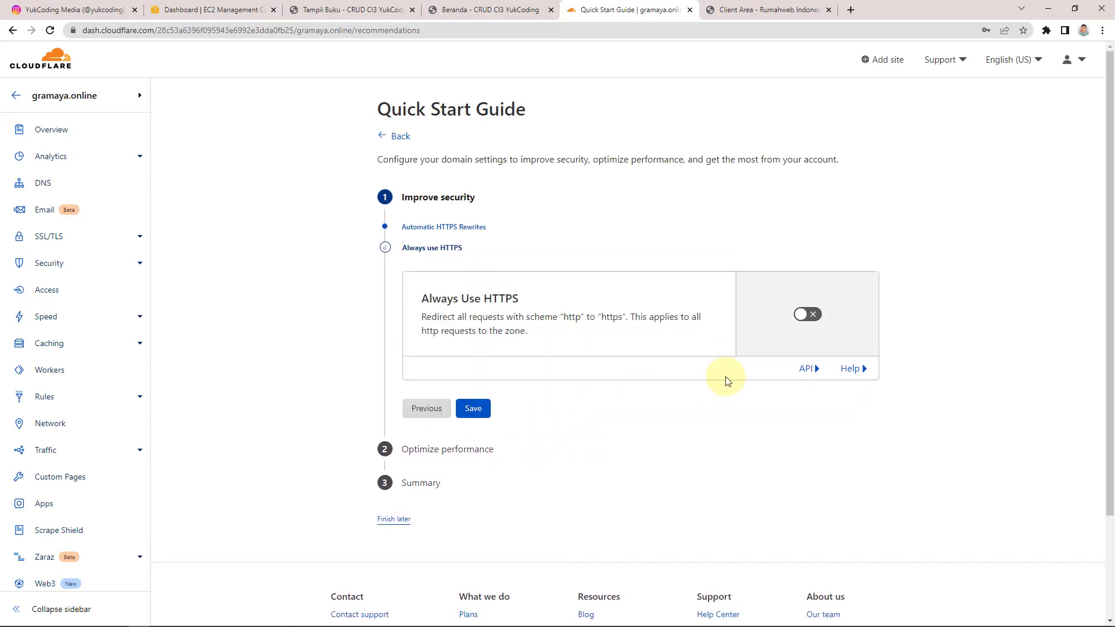
pyautogui.click(807, 314)
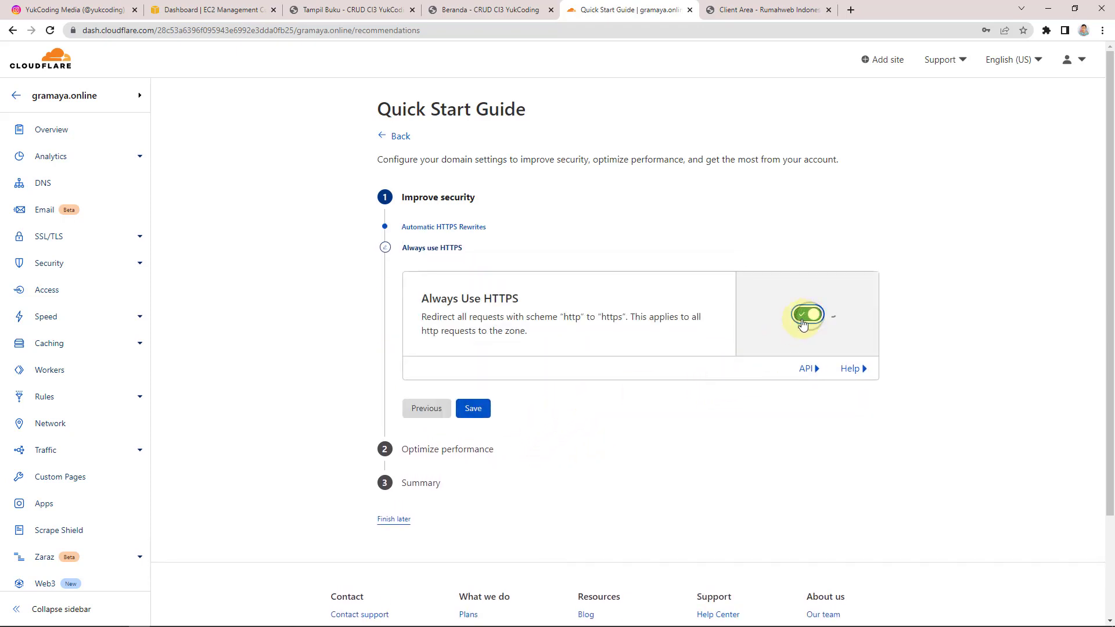
pyautogui.click(477, 433)
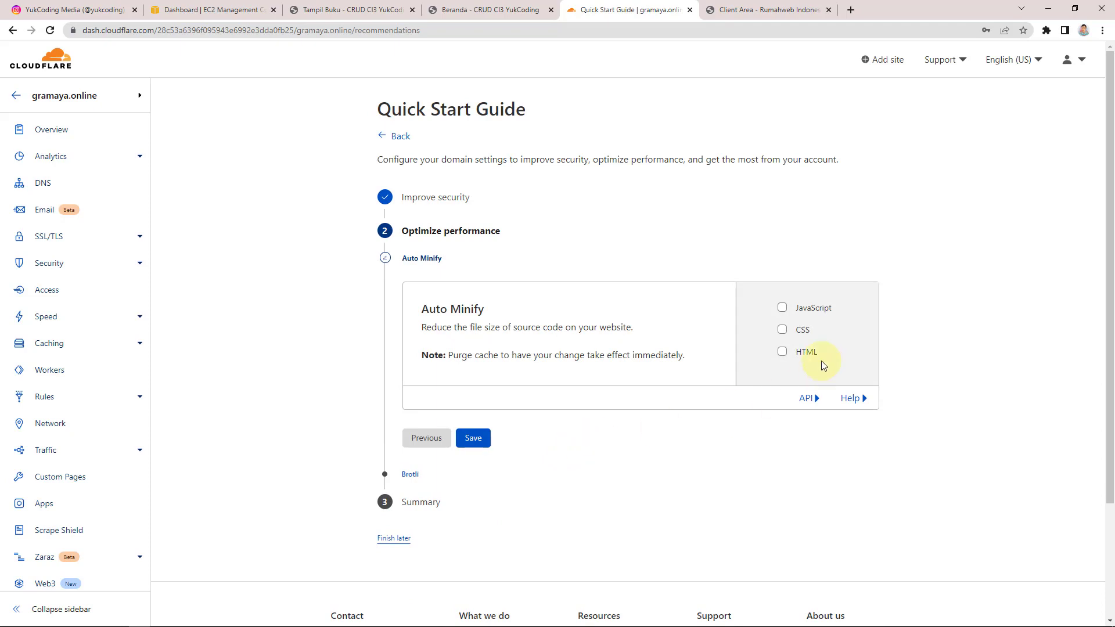
# - Tick JavaScript, HTML and CSS for Auto Minify, save, and keep Brotli on
pyautogui.click(781, 311)
pyautogui.click(782, 359)
pyautogui.click(784, 342)
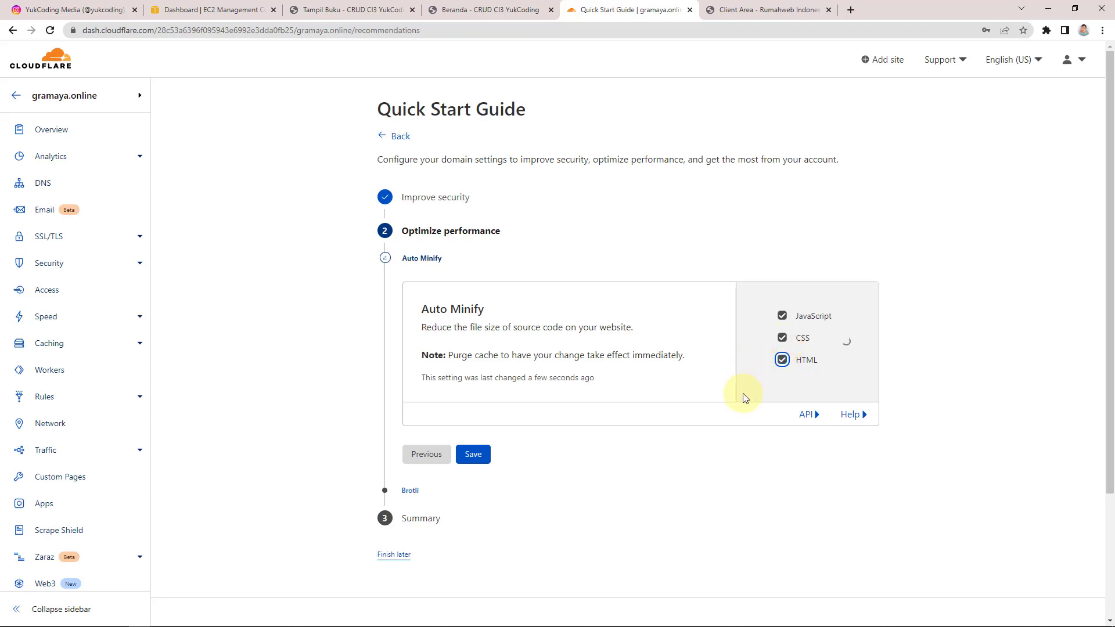
pyautogui.click(484, 456)
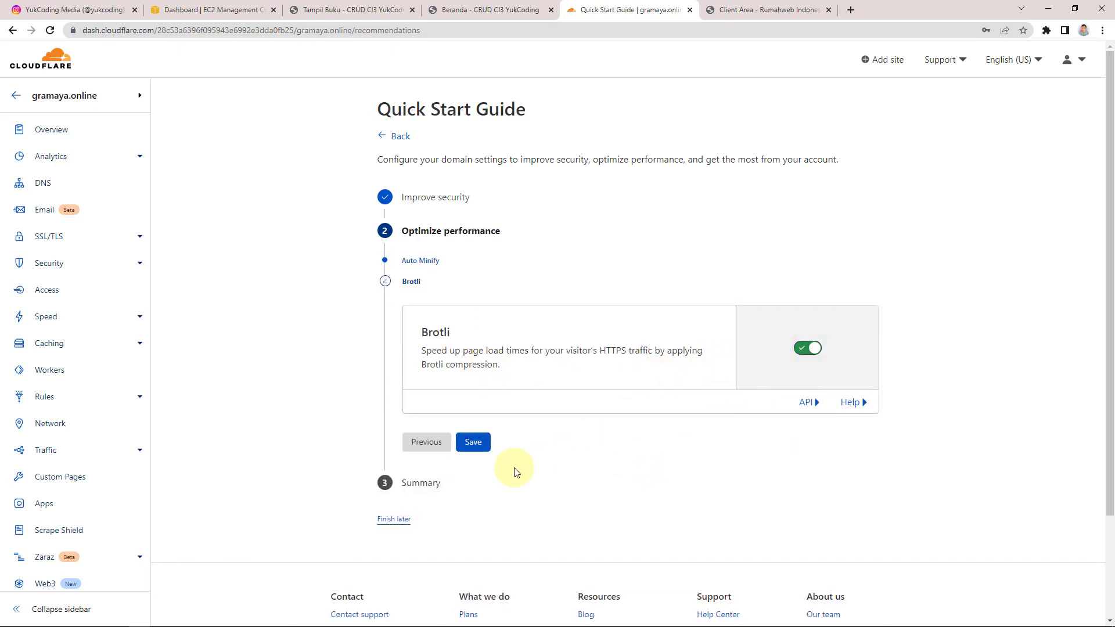
pyautogui.click(465, 443)
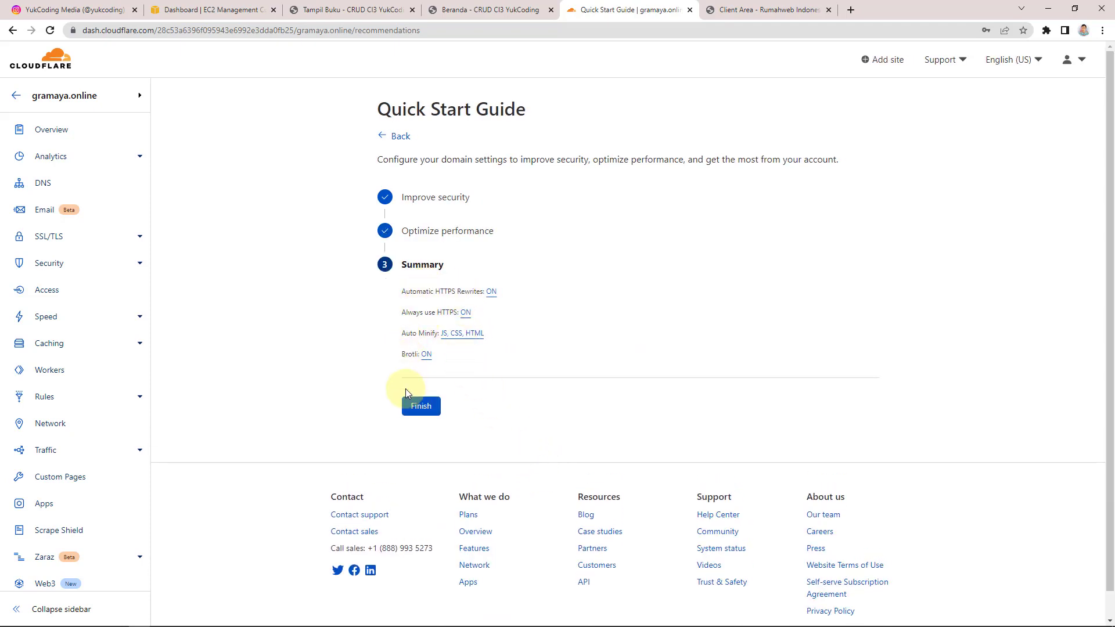
# - Finish the Quick Start Guide with Automatic HTTPS Rewrites, Always use HTTPS, Auto Minify and Brotli on
pyautogui.click(415, 409)
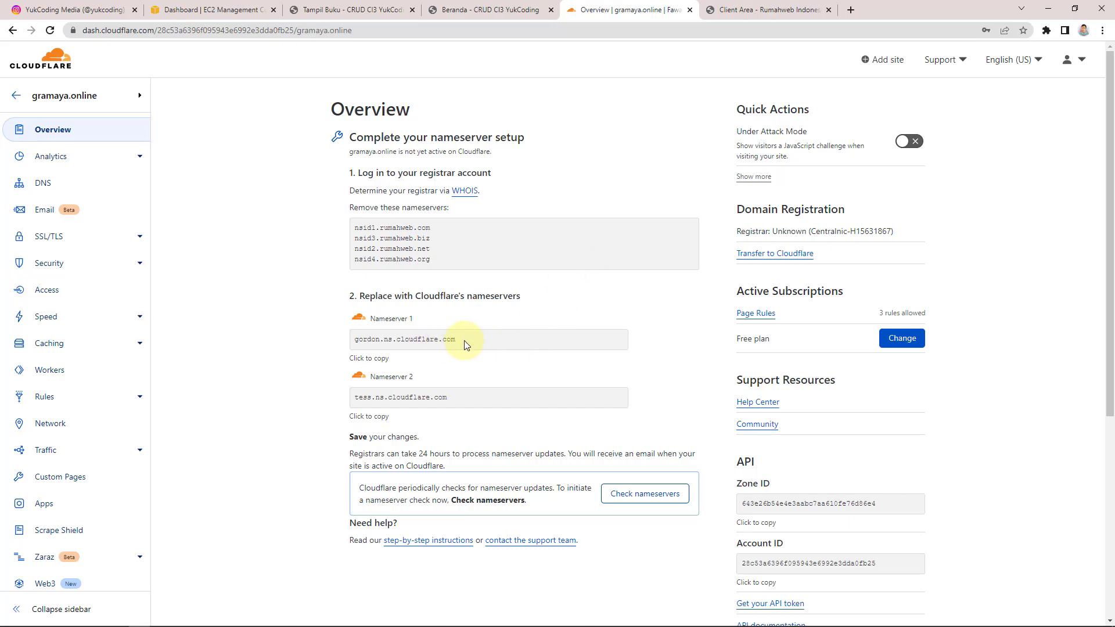
pyautogui.click(746, 9)
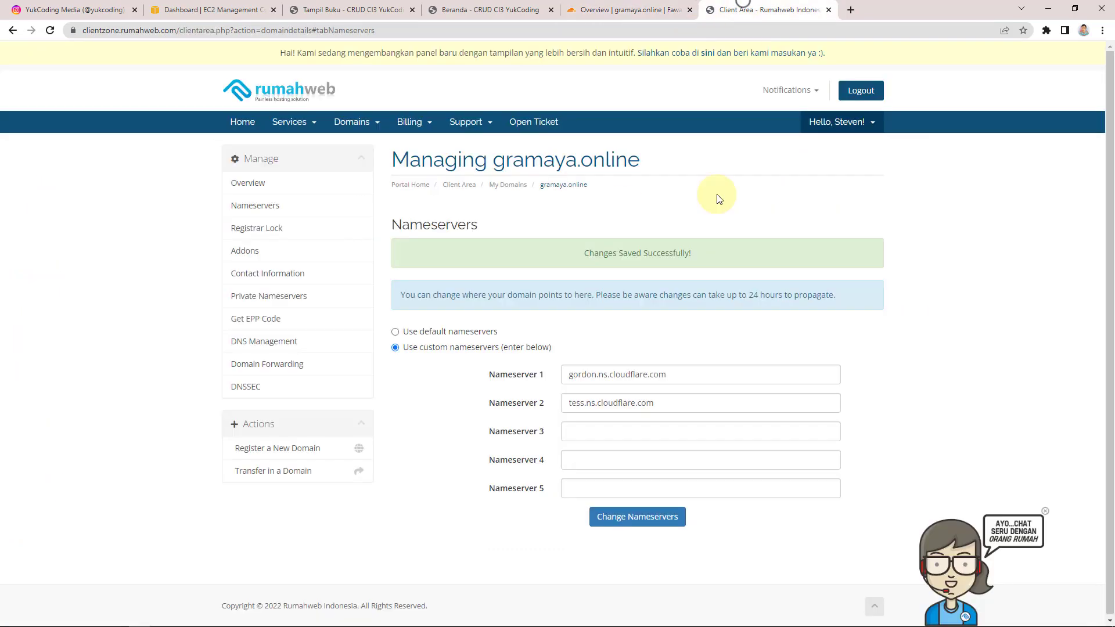
pyautogui.click(604, 10)
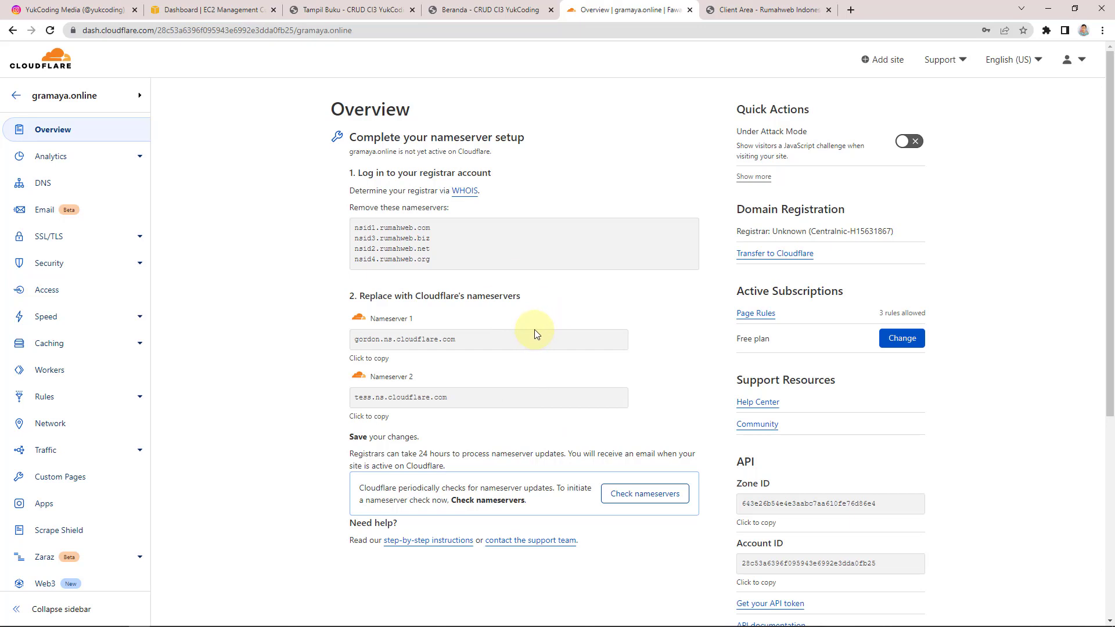
# - Go from the running EC2 instances to the server-project1 security group's inbound rules editor
pyautogui.click(201, 9)
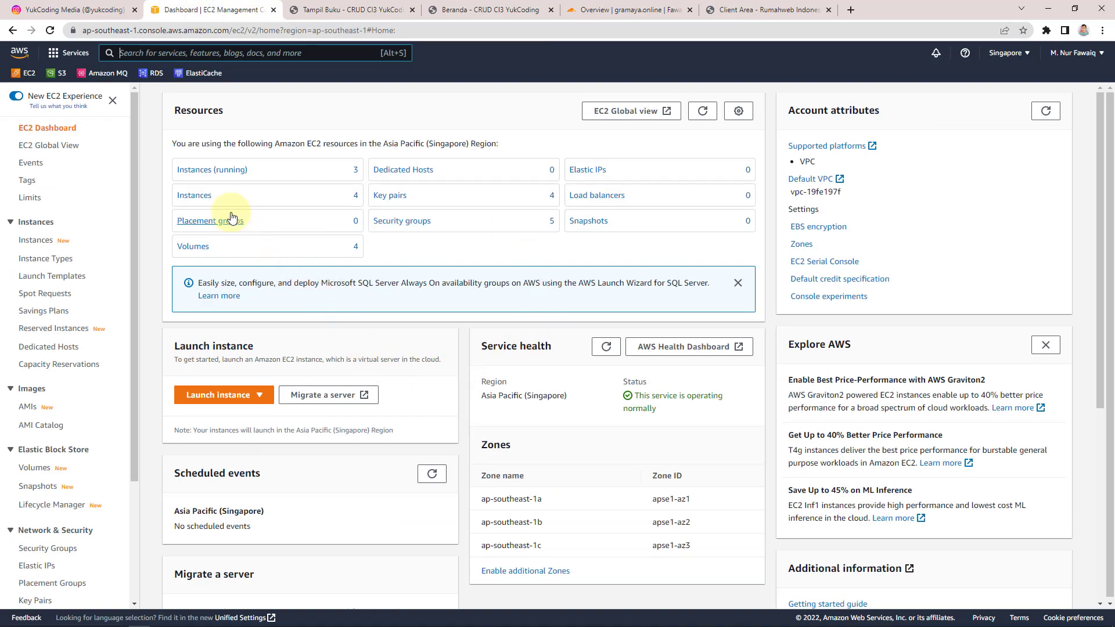
pyautogui.click(221, 170)
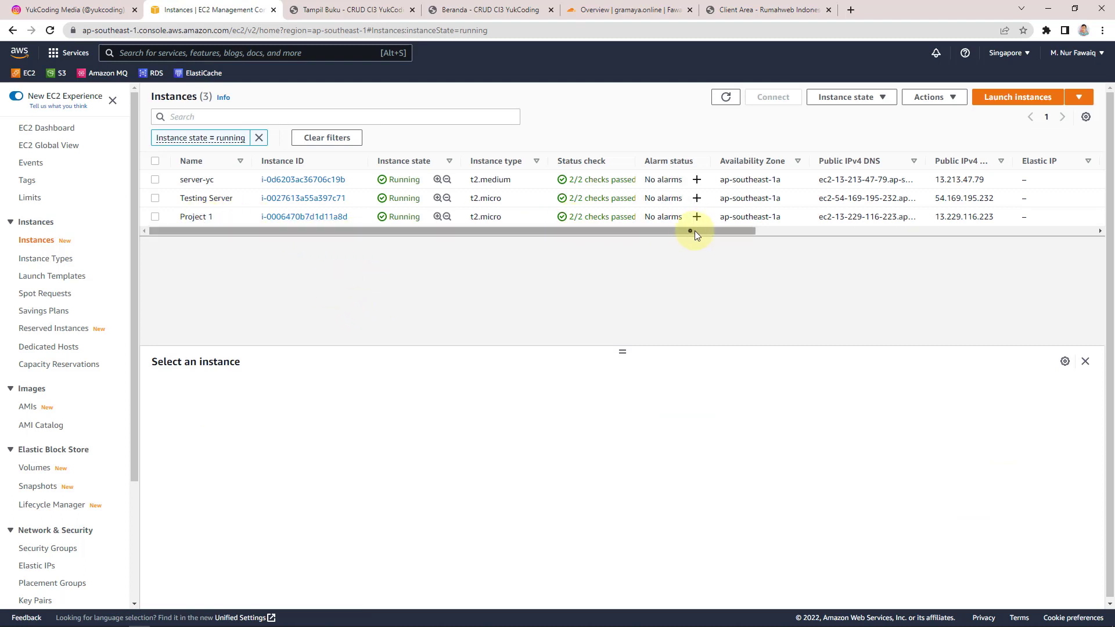
pyautogui.moveTo(695, 231); pyautogui.dragTo(1021, 248)
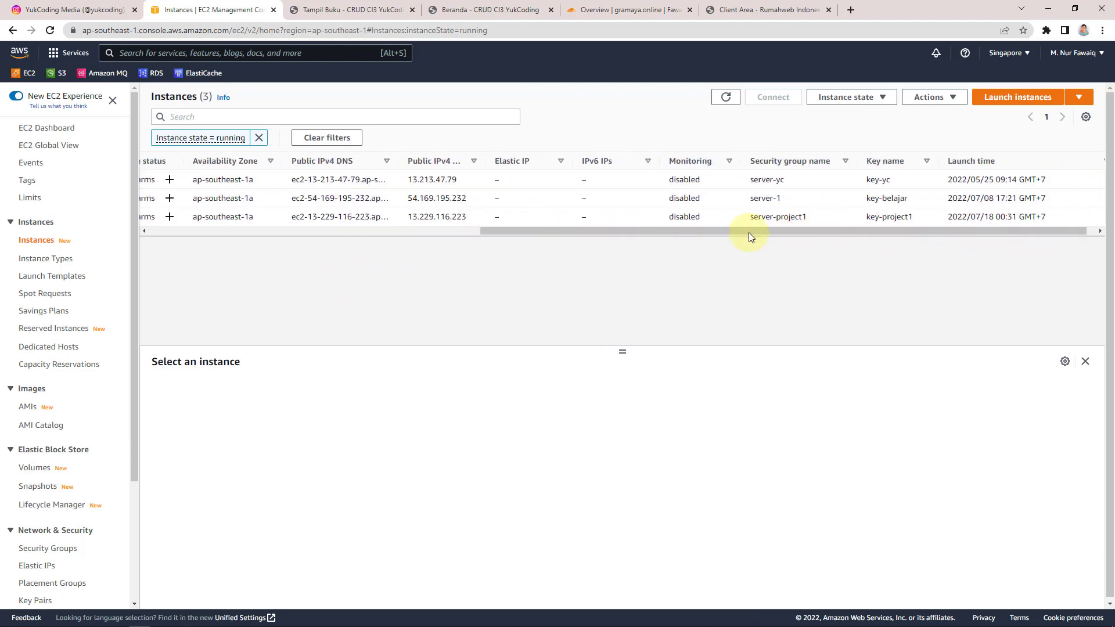
pyautogui.click(57, 552)
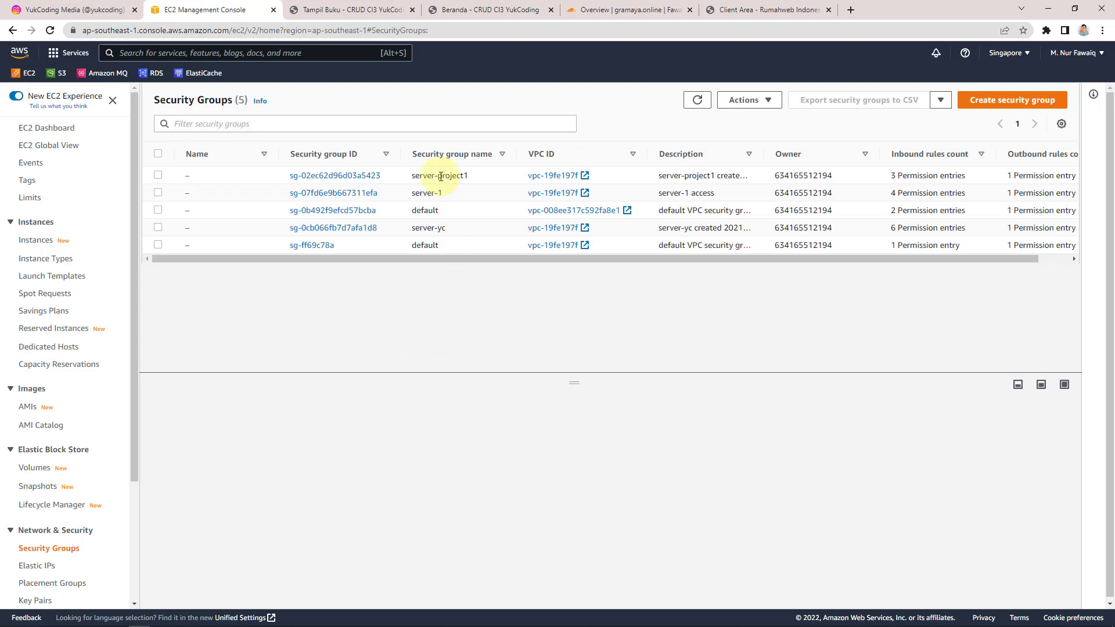
pyautogui.click(347, 176)
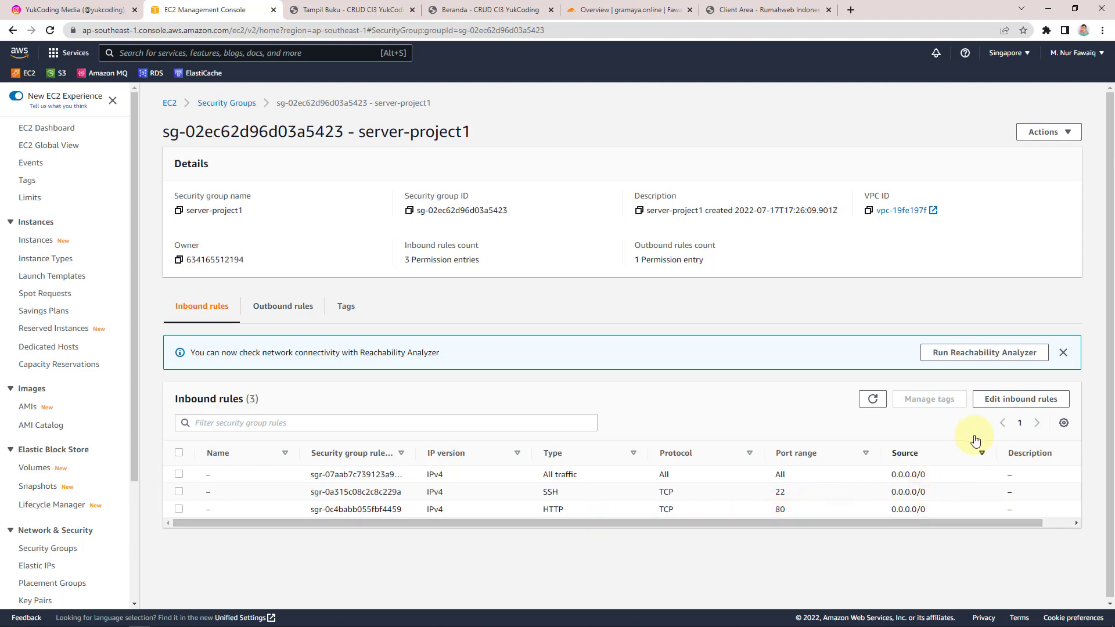
pyautogui.click(1005, 400)
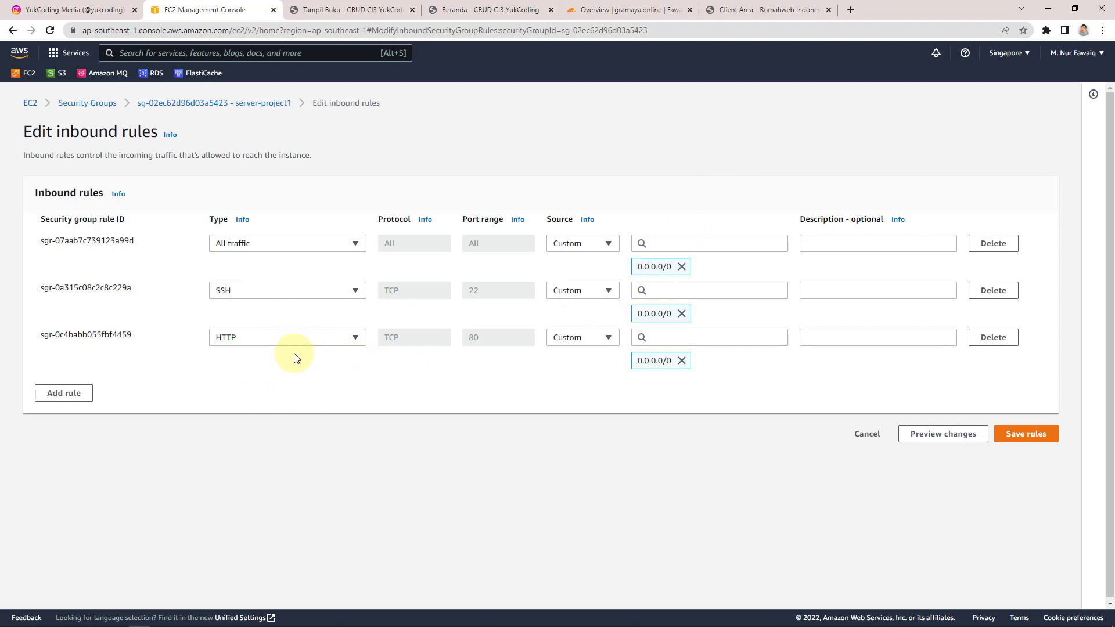
# - Save a new HTTPS port 443 inbound rule from 0.0.0.0/0, then return to Cloudflare
pyautogui.click(87, 397)
pyautogui.click(290, 386)
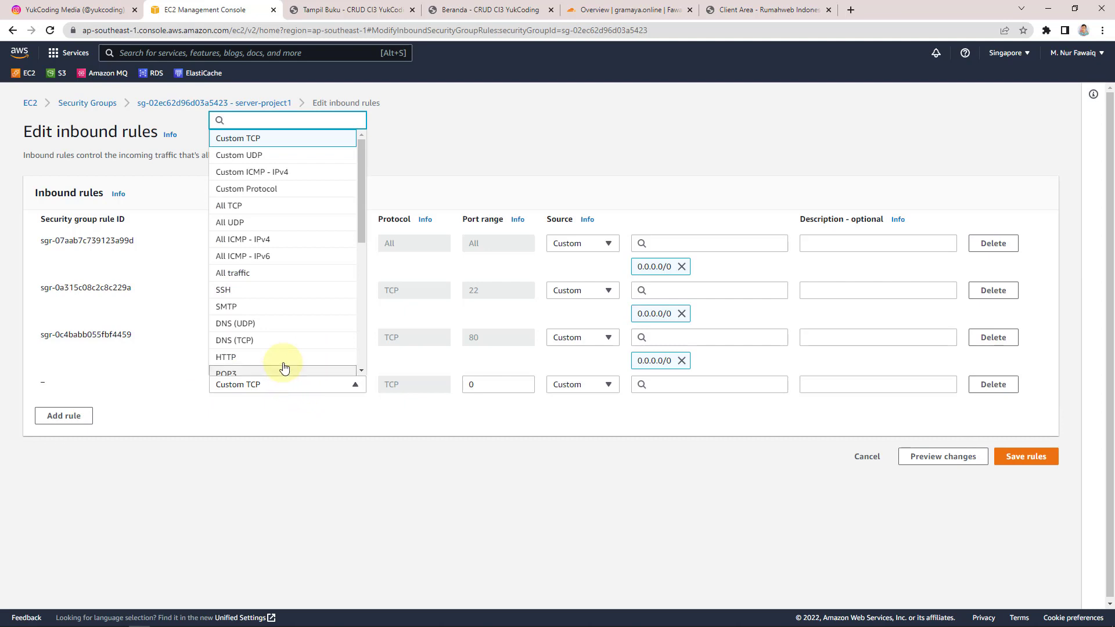
pyautogui.scroll(-2, 281, 366)
pyautogui.click(258, 312)
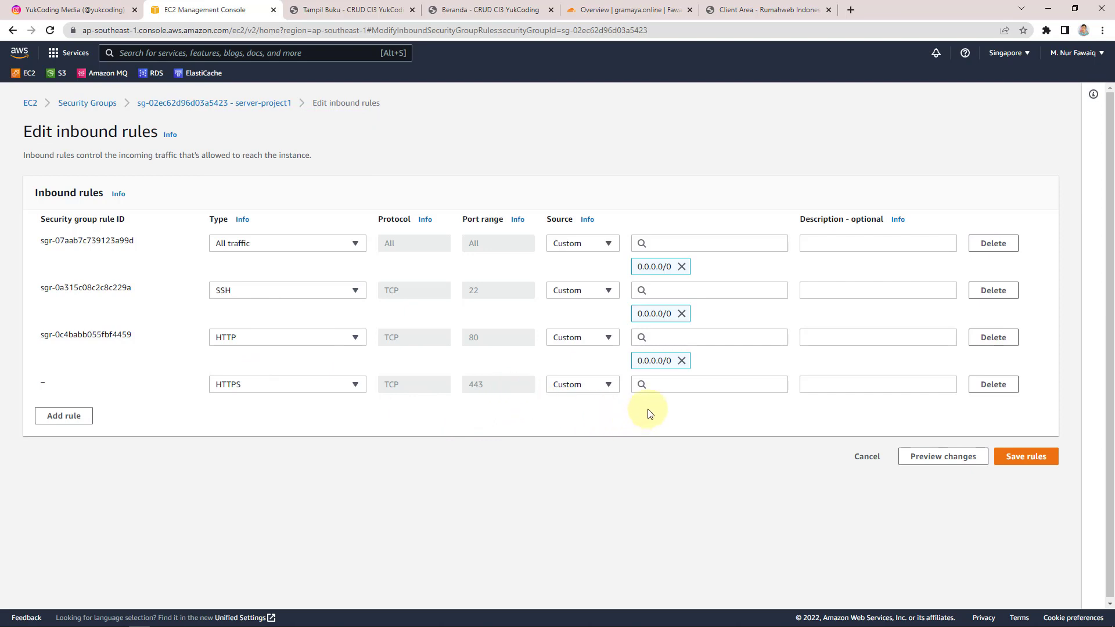
pyautogui.click(667, 384)
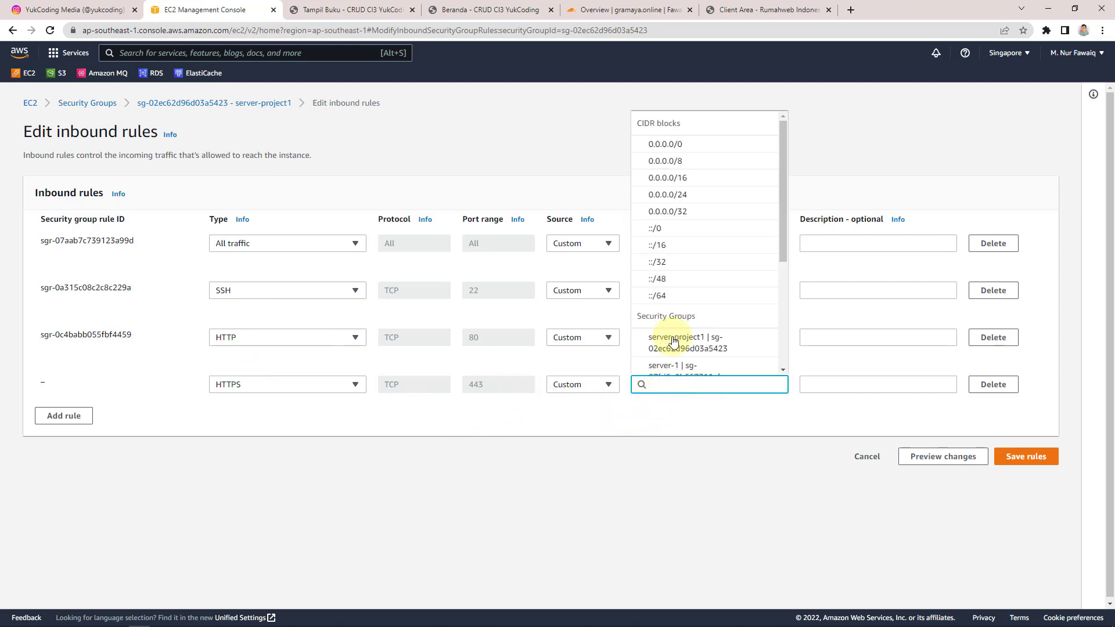
pyautogui.click(665, 145)
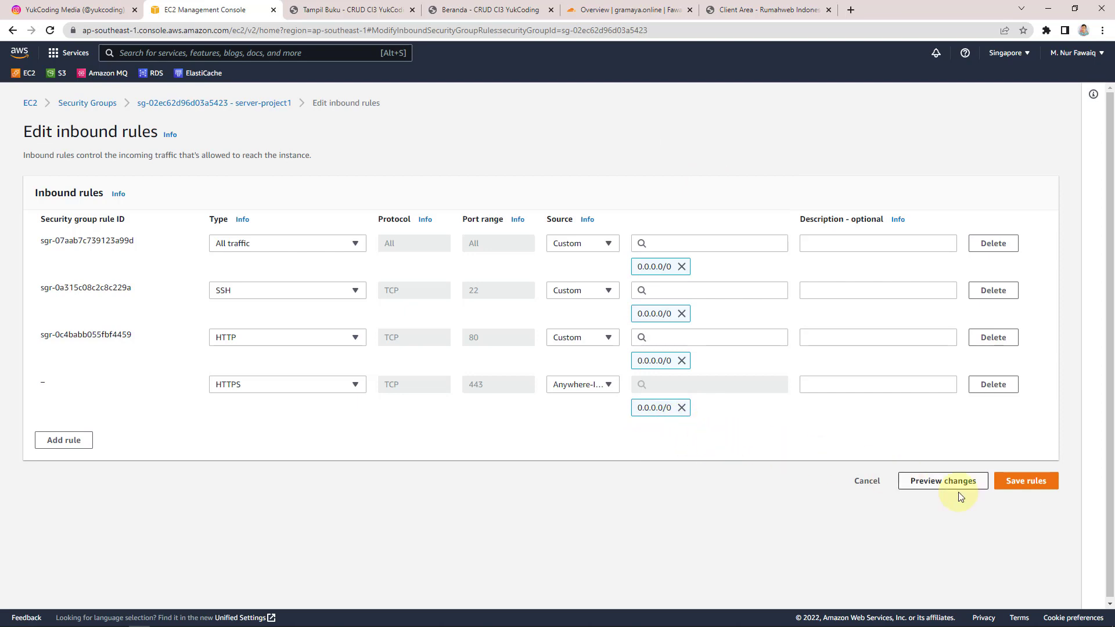
pyautogui.click(1026, 482)
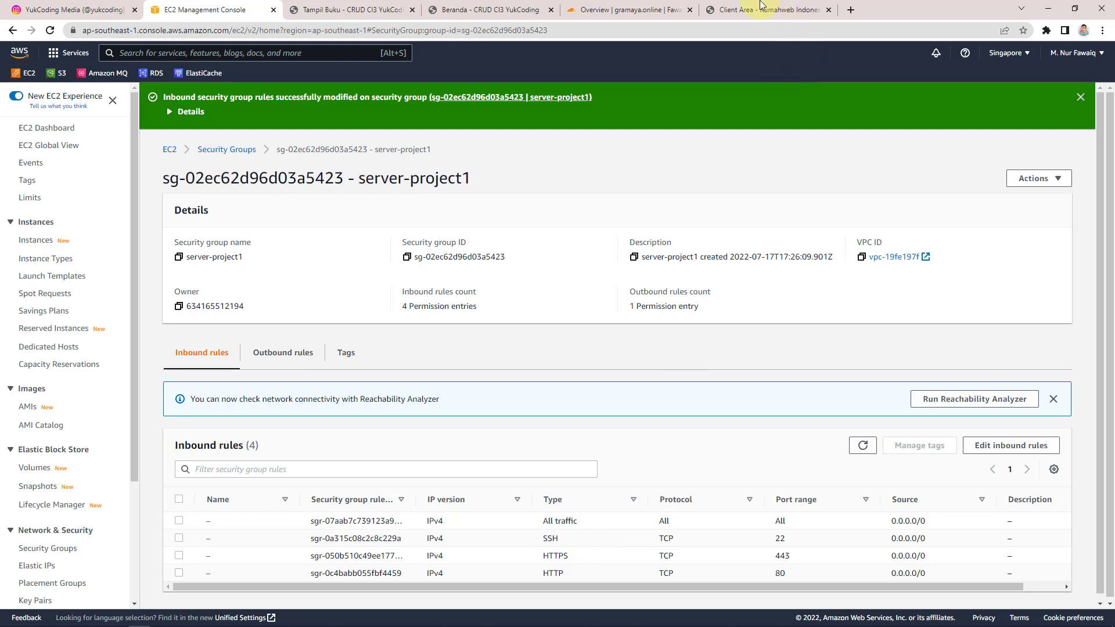
pyautogui.click(611, 7)
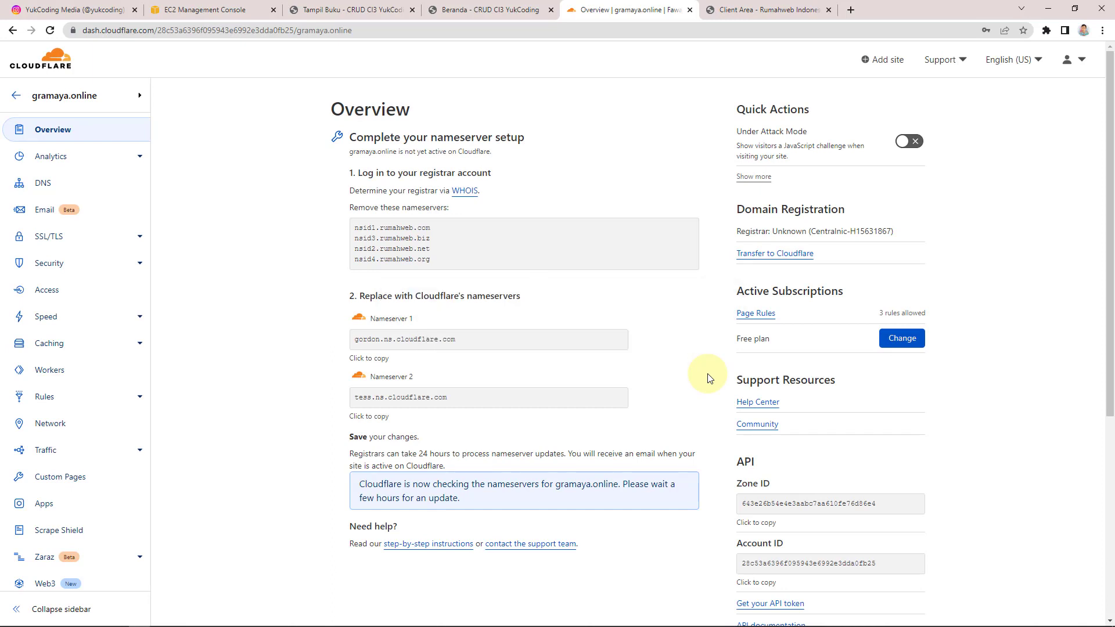
pyautogui.hotkey('alt', 'Tab')
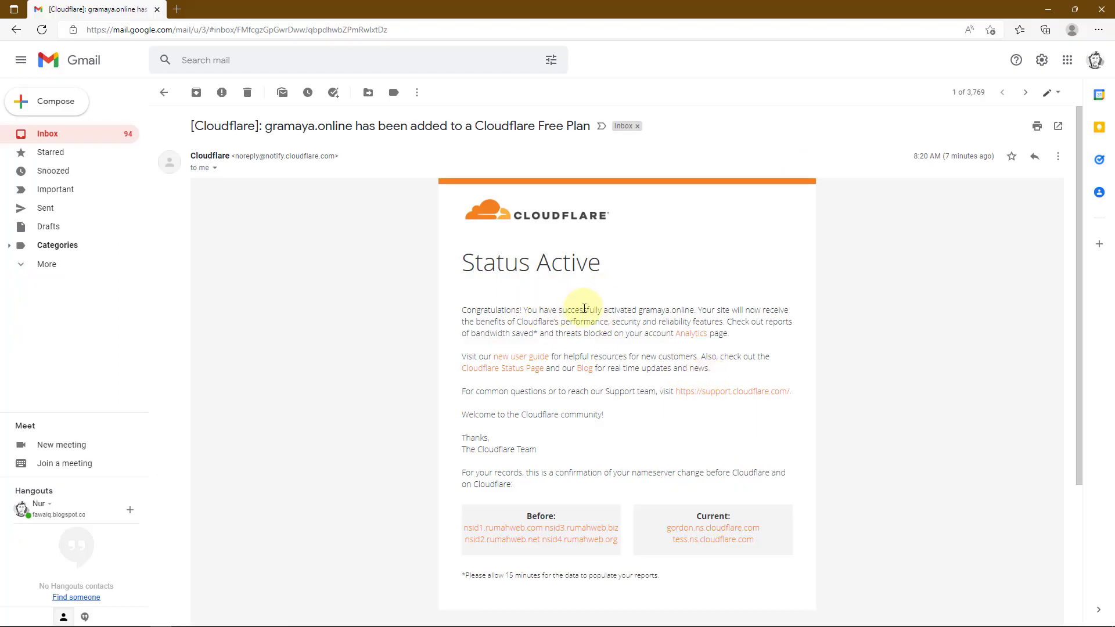
pyautogui.hotkey('alt', 'Tab')
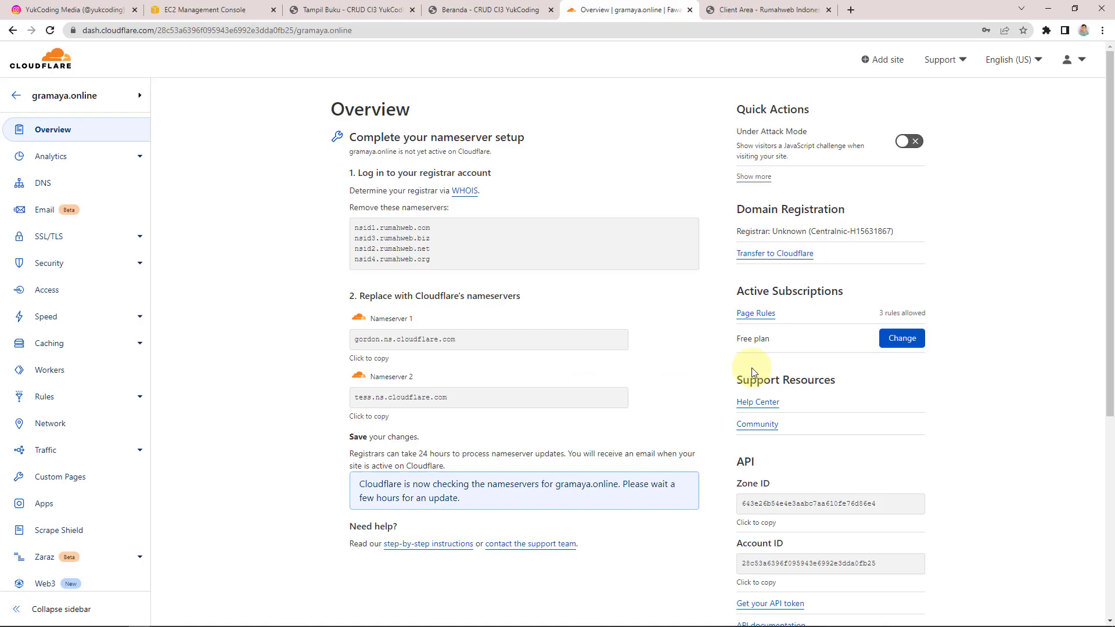
# - Reload the gramaya.online overview to see it protected, then view its empty DNS records list
pyautogui.click(49, 31)
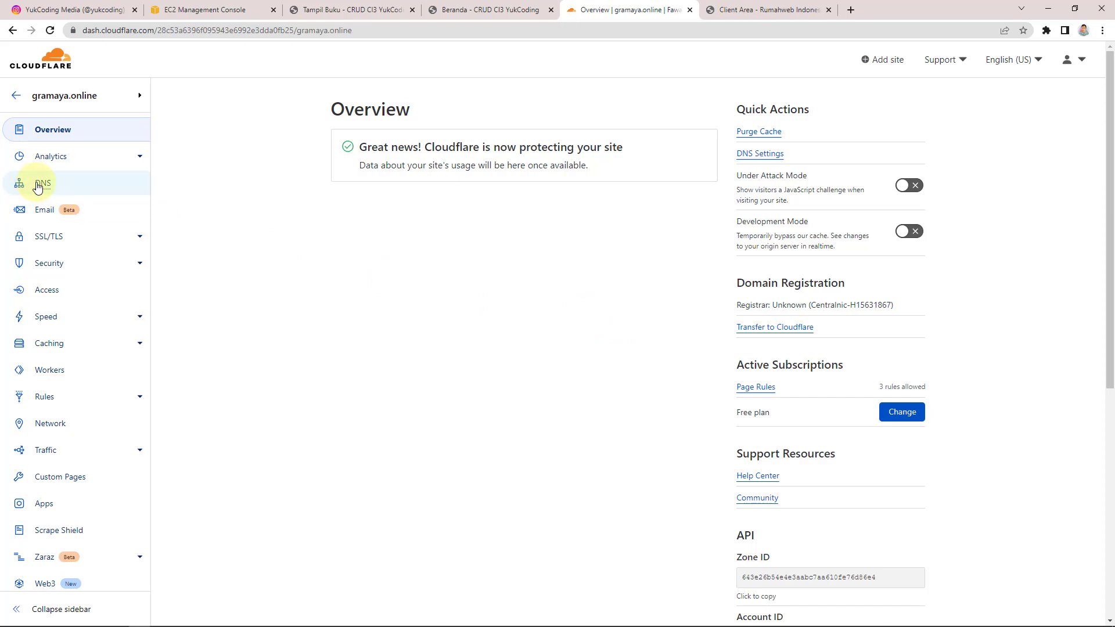
pyautogui.click(57, 182)
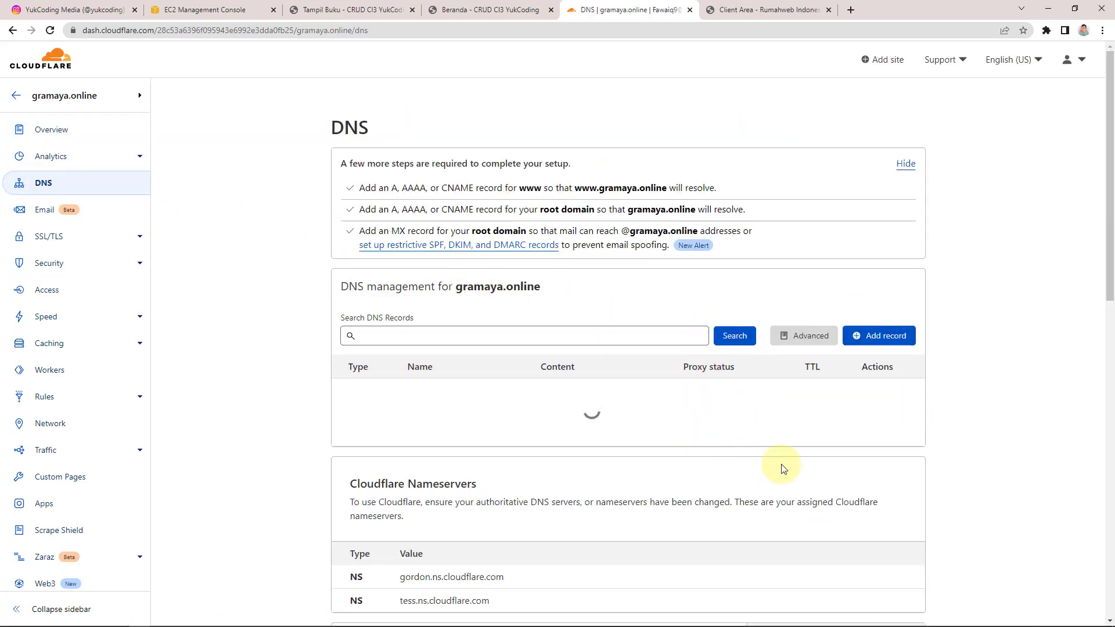
pyautogui.scroll(-1, 793, 479)
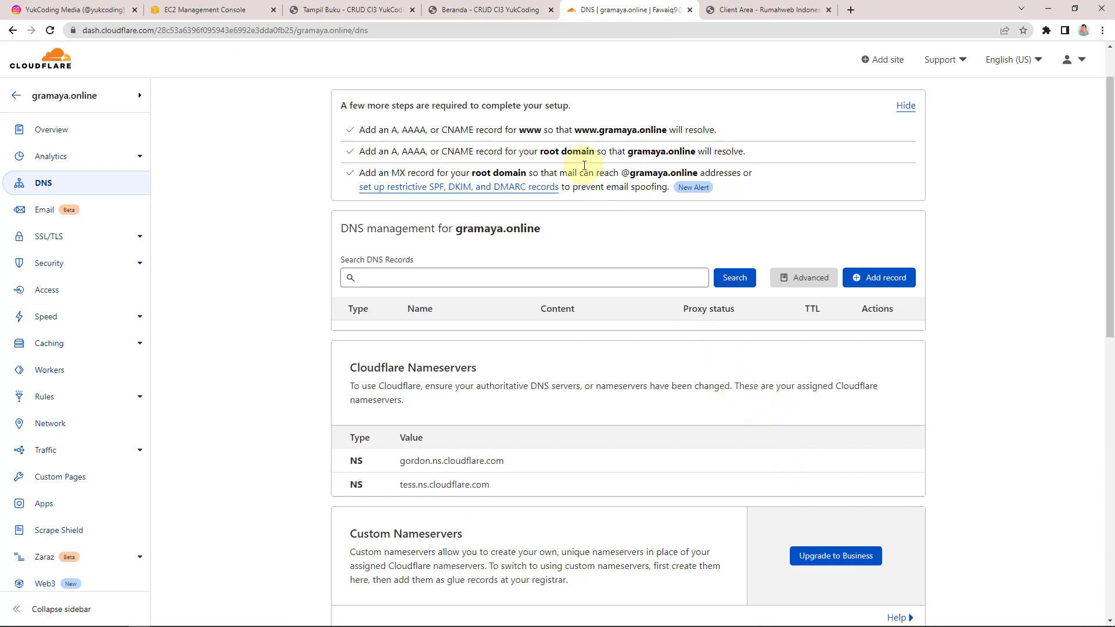
pyautogui.click(493, 13)
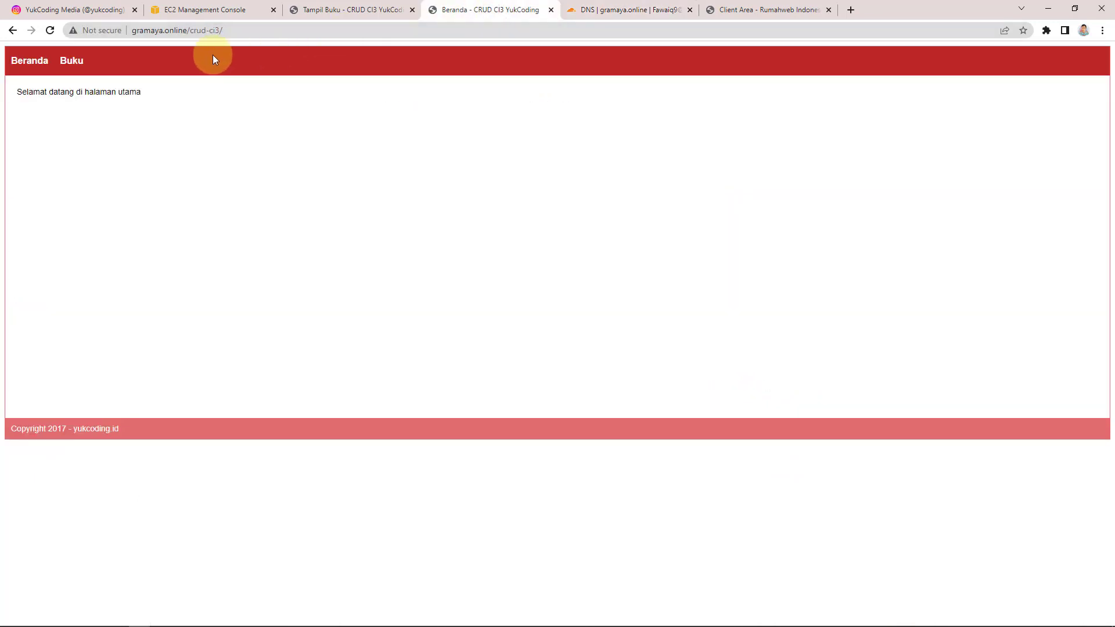
pyautogui.click(50, 30)
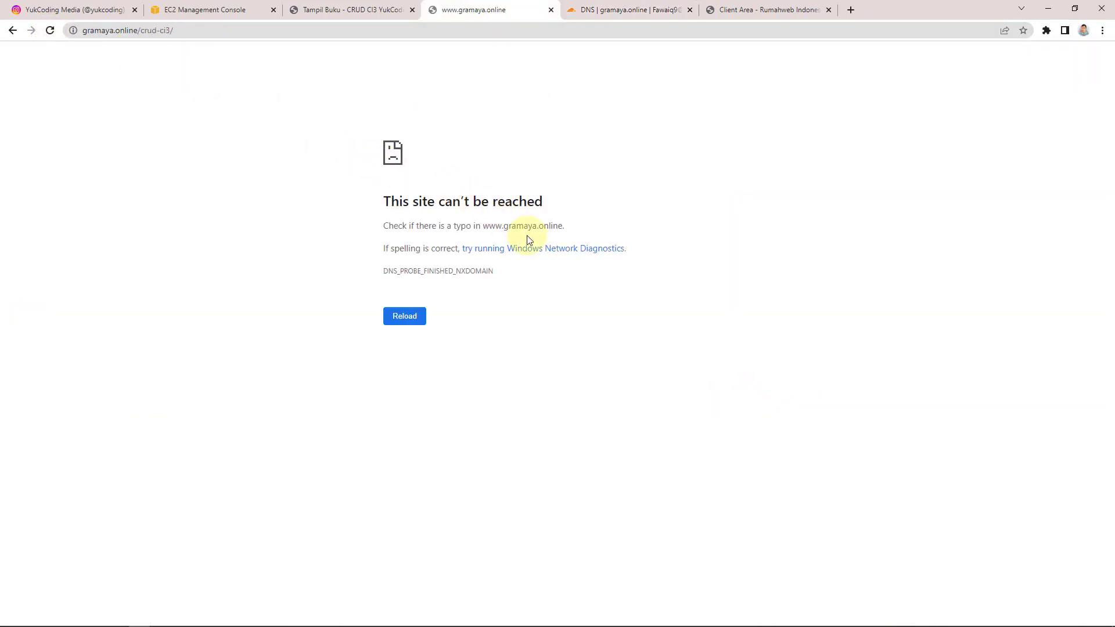
pyautogui.hotkey('ctrl', 'l')
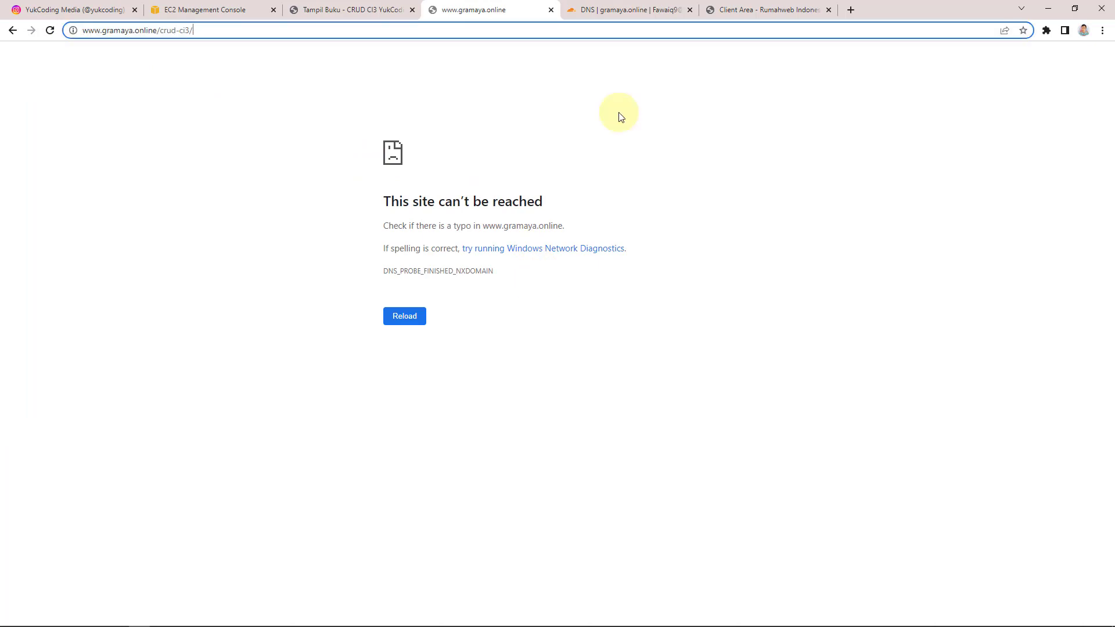
pyautogui.click(622, 10)
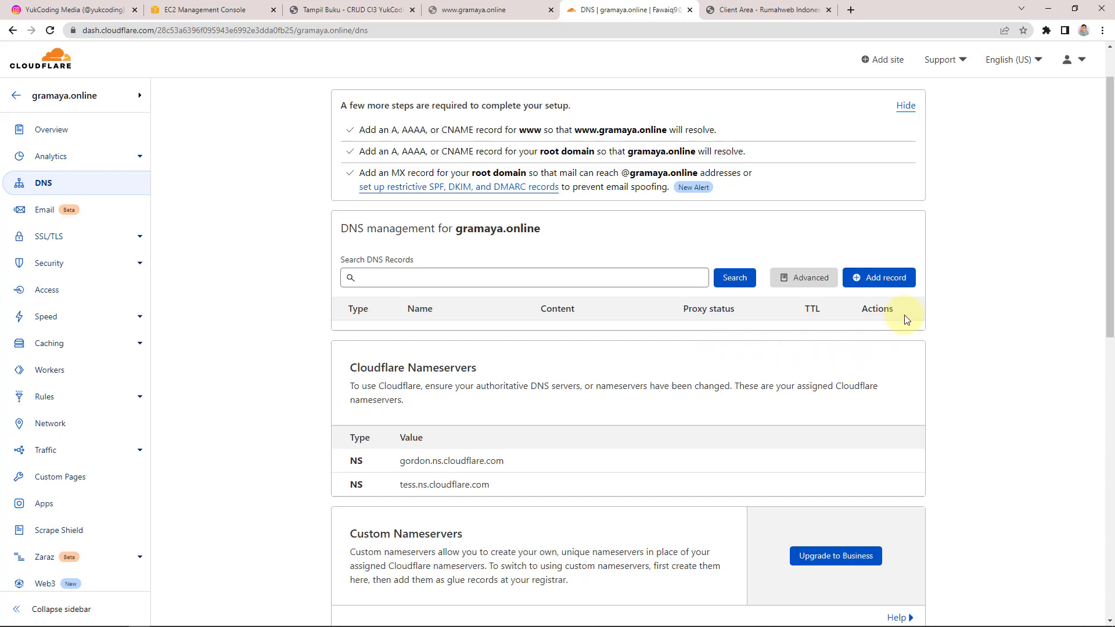
# - Start a new type A DNS record named gramaya.online
pyautogui.click(896, 281)
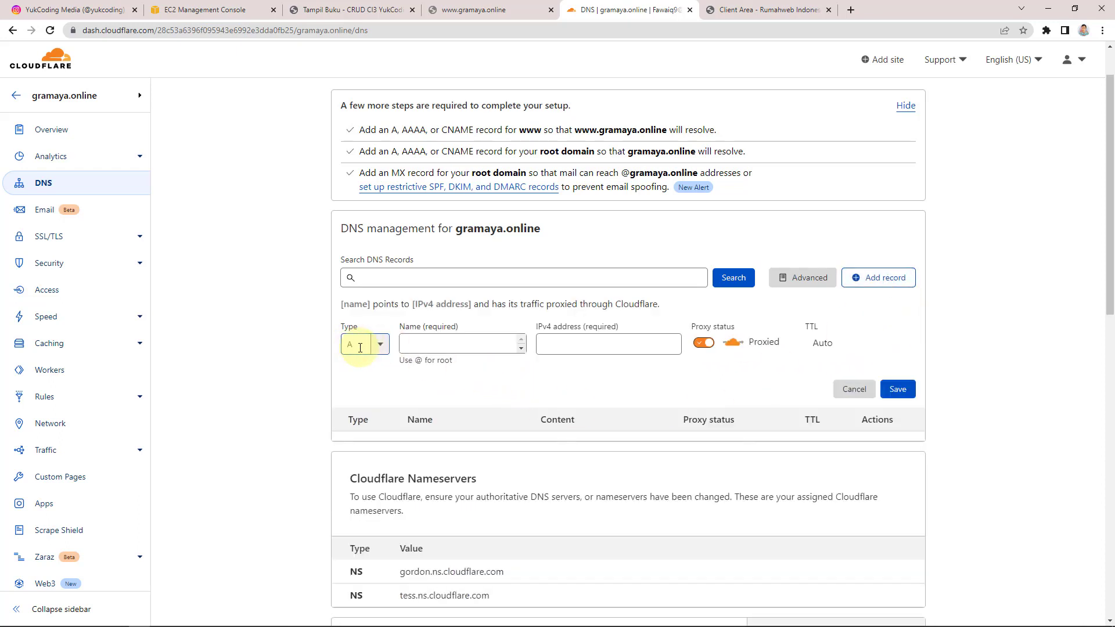
pyautogui.click(479, 344)
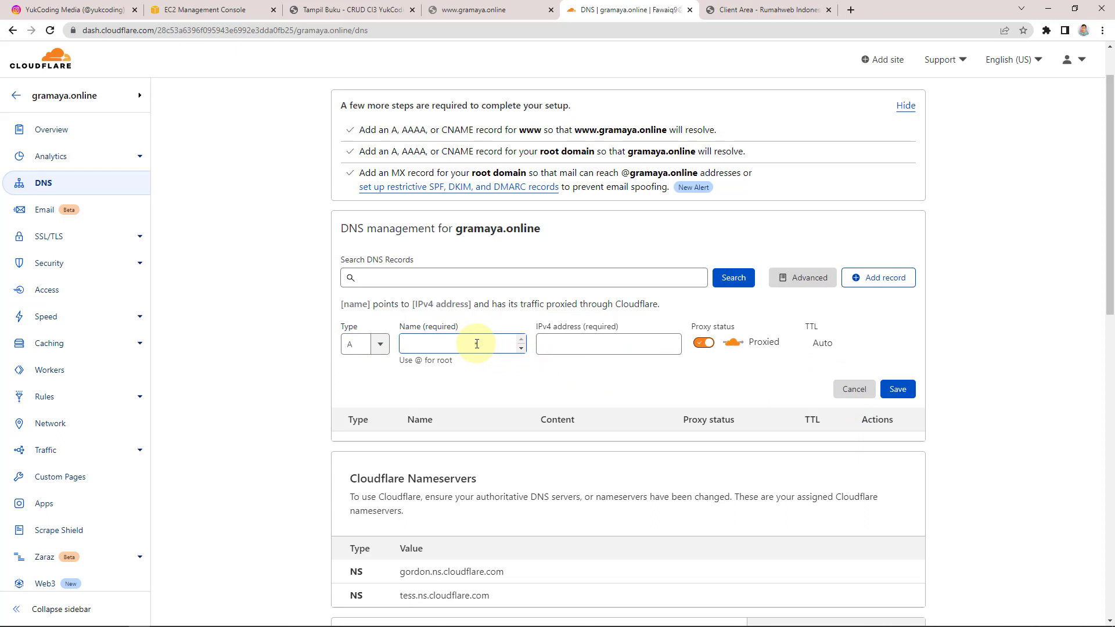
pyautogui.click(477, 344)
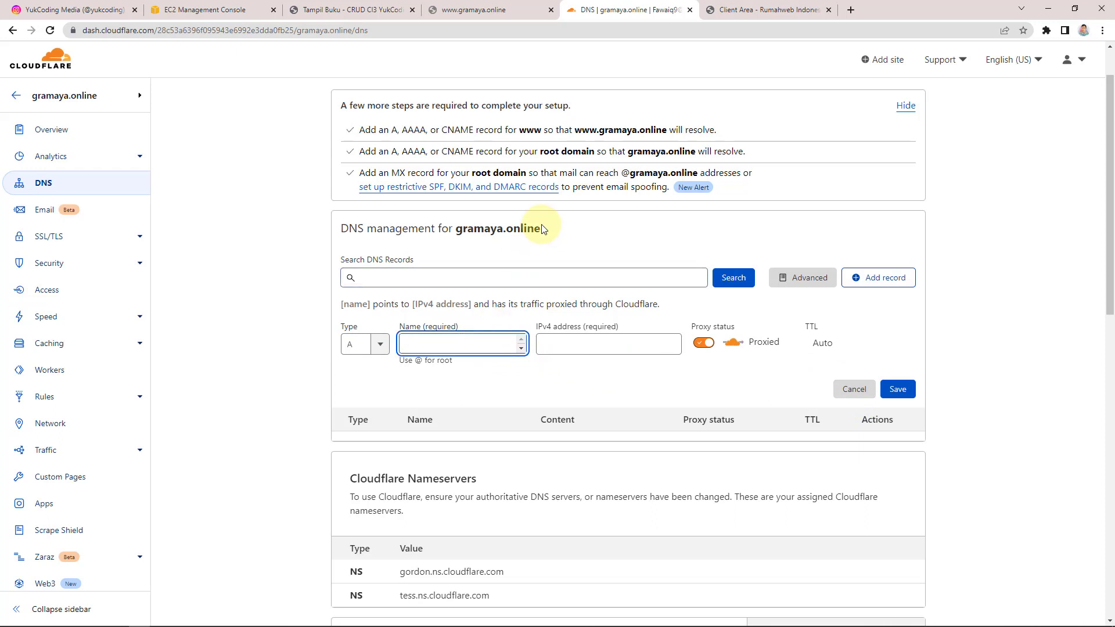
pyautogui.write('gr')
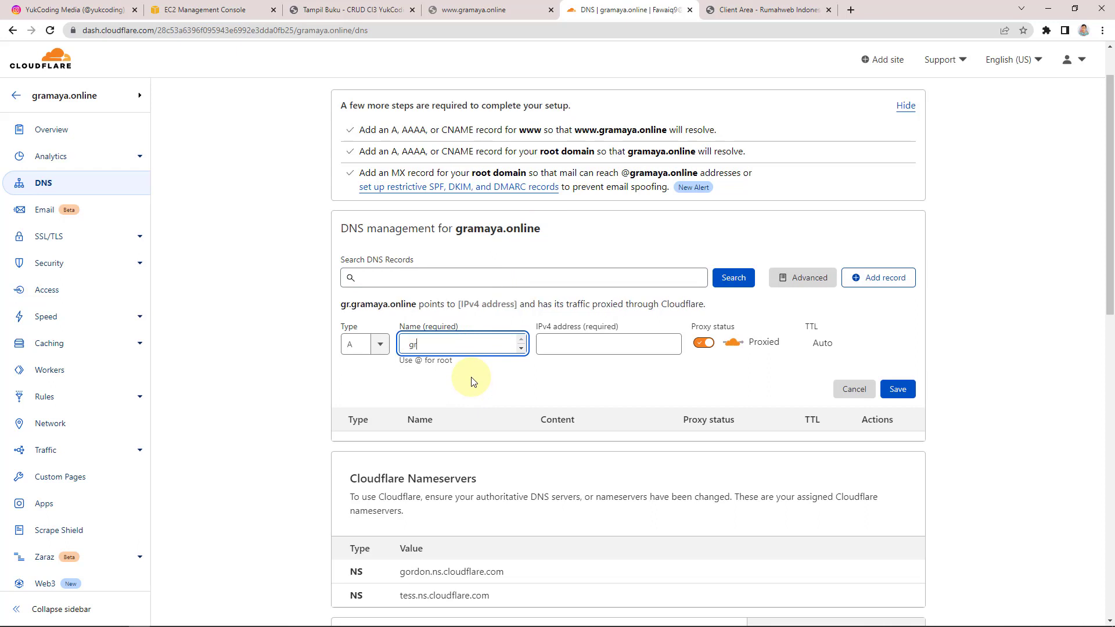
pyautogui.write('amaya.online')
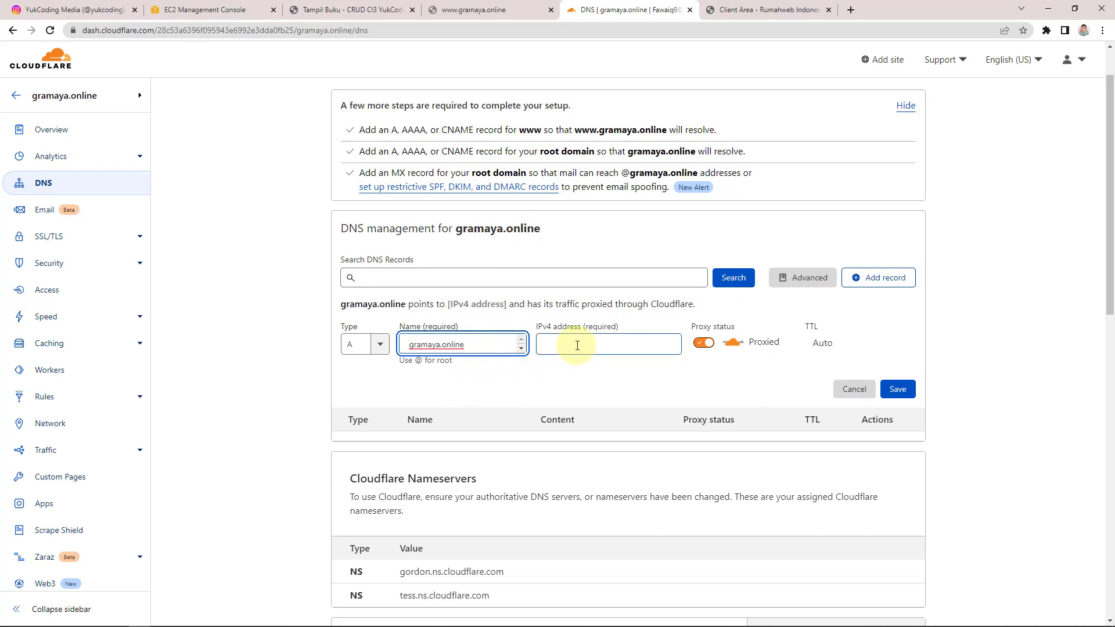
pyautogui.click(359, 13)
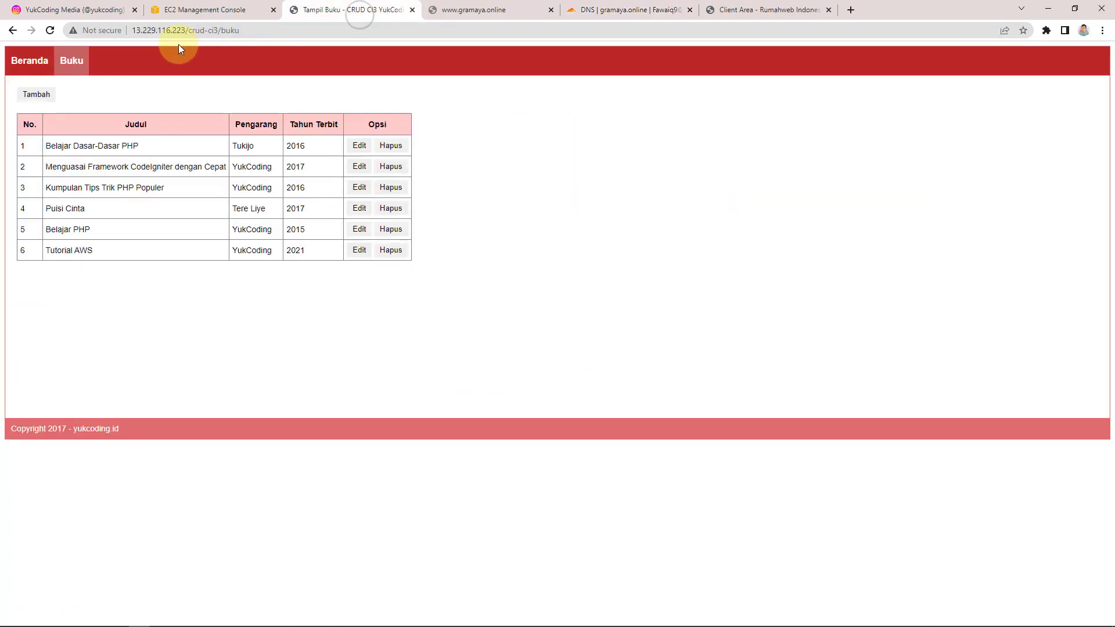
pyautogui.moveTo(185, 31); pyautogui.dragTo(145, 31)
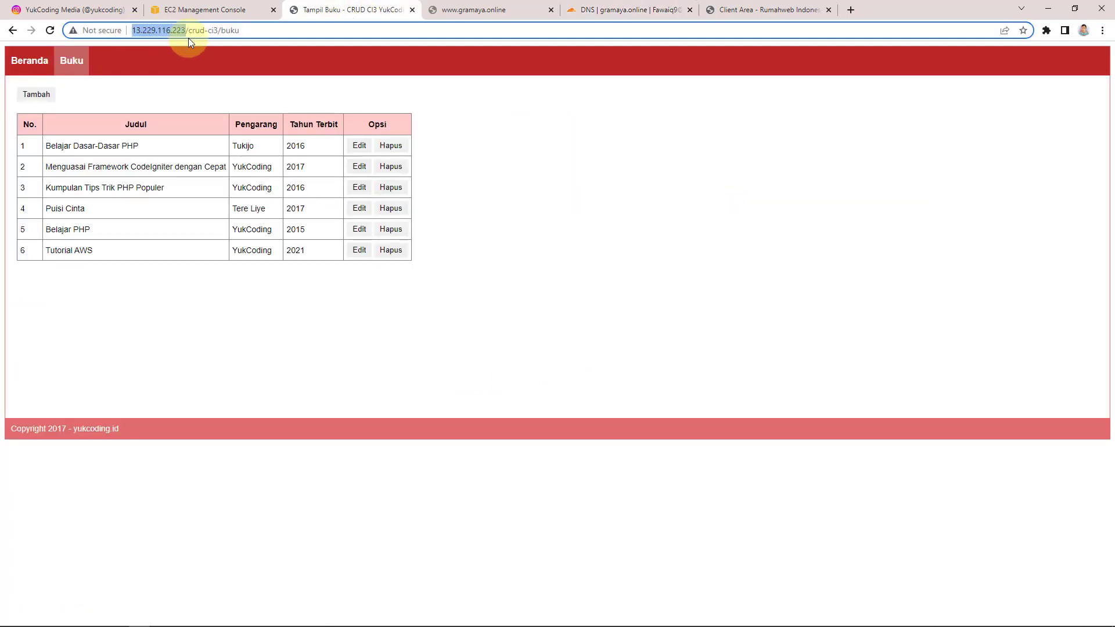
pyautogui.click(607, 8)
pyautogui.click(609, 344)
pyautogui.write('http://13.229.116.223')
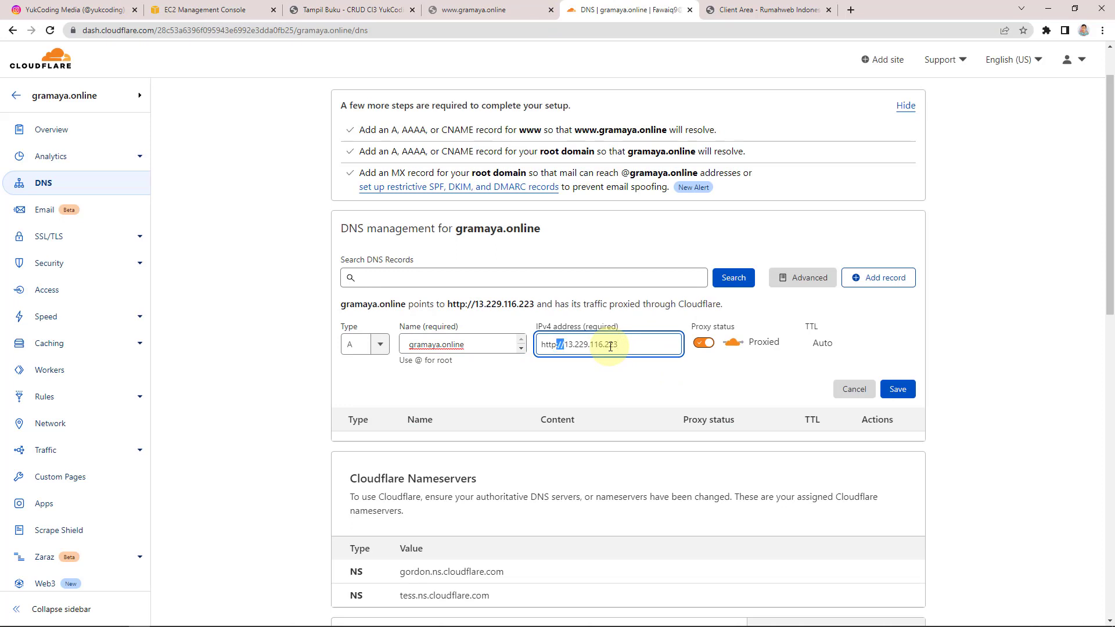
pyautogui.hotkey('shift', 'Left')
pyautogui.hotkey('shift', 'Left')
pyautogui.hotkey('shift', 'Left')
pyautogui.hotkey('shift', 'Left')
pyautogui.press('BackSpace')
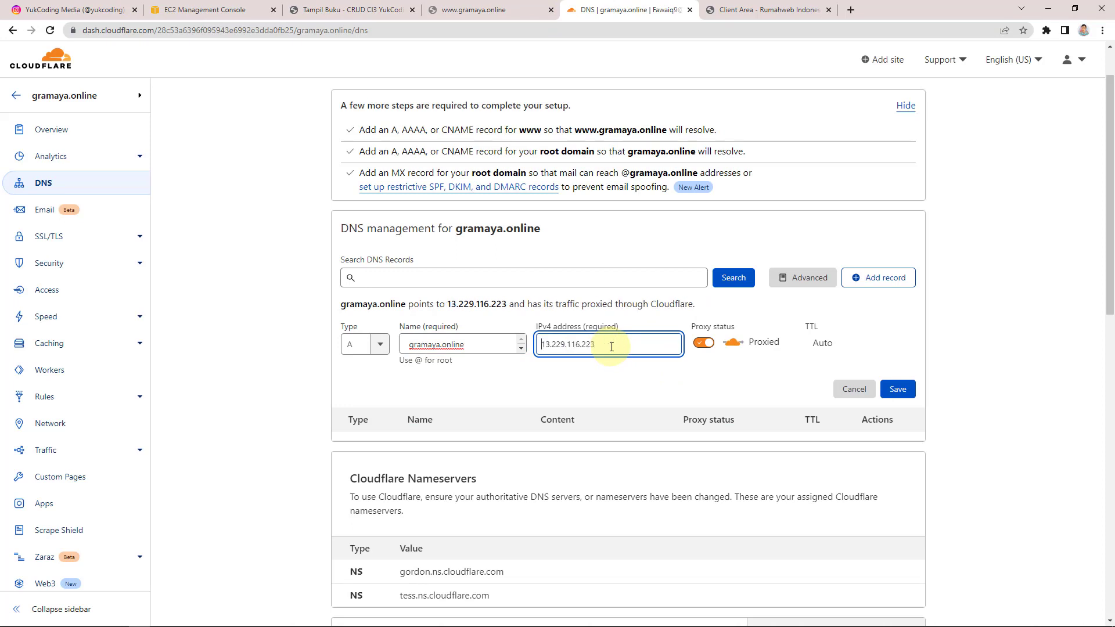
pyautogui.click(891, 395)
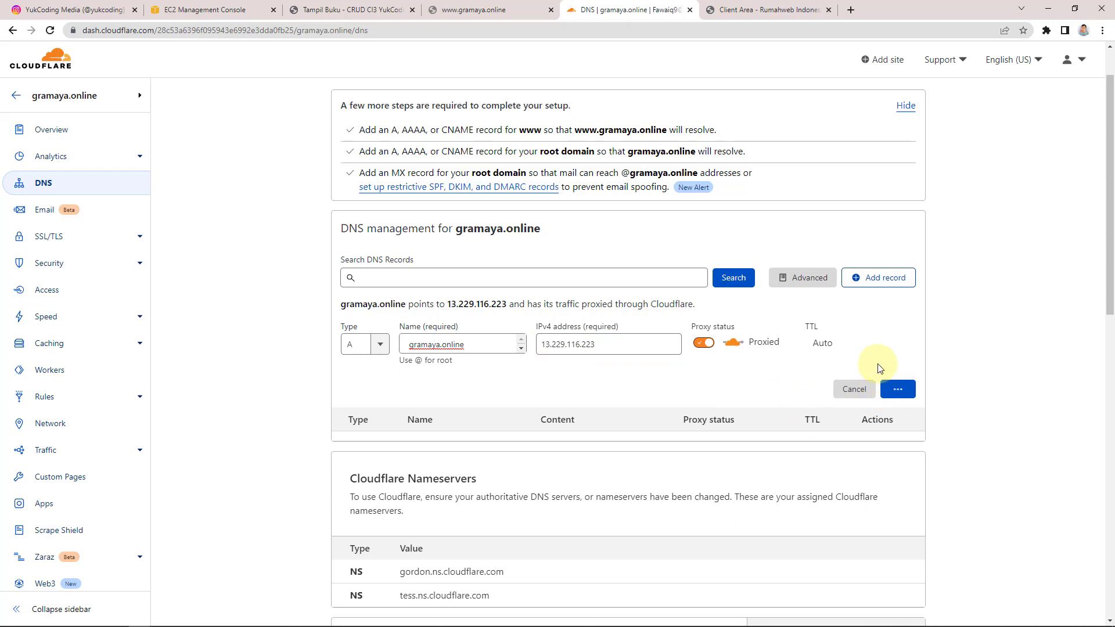
pyautogui.click(896, 256)
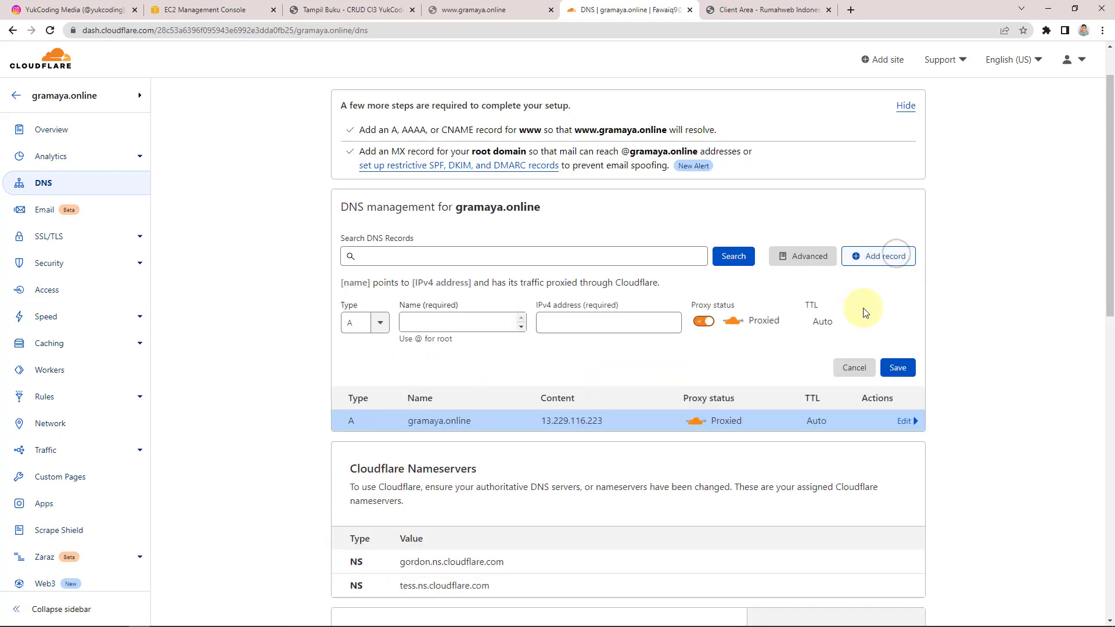
pyautogui.click(378, 327)
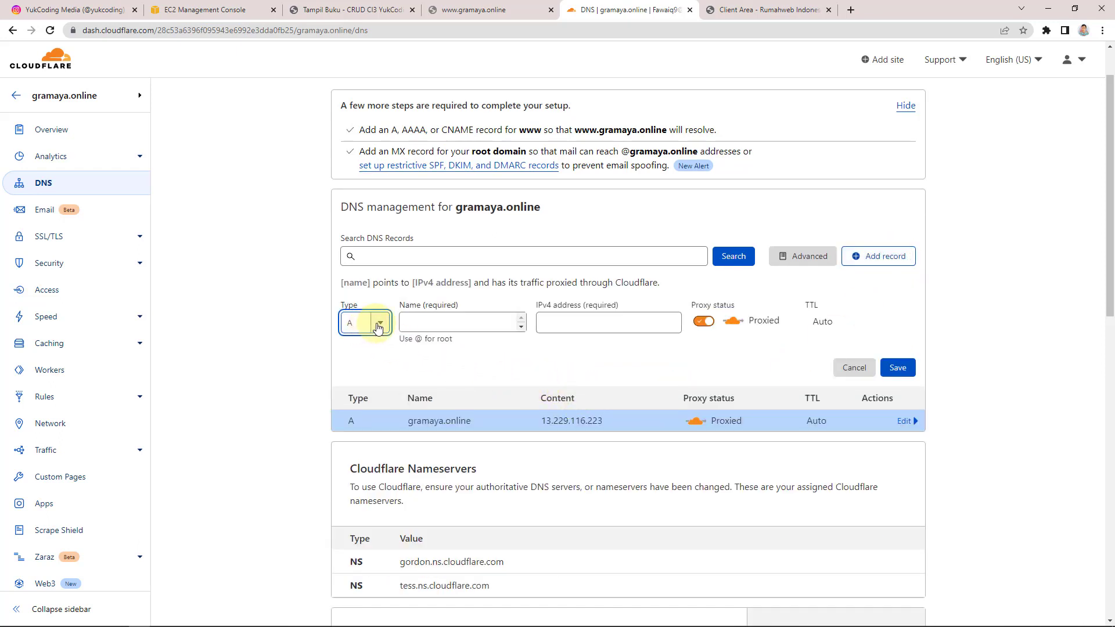
pyautogui.click(378, 327)
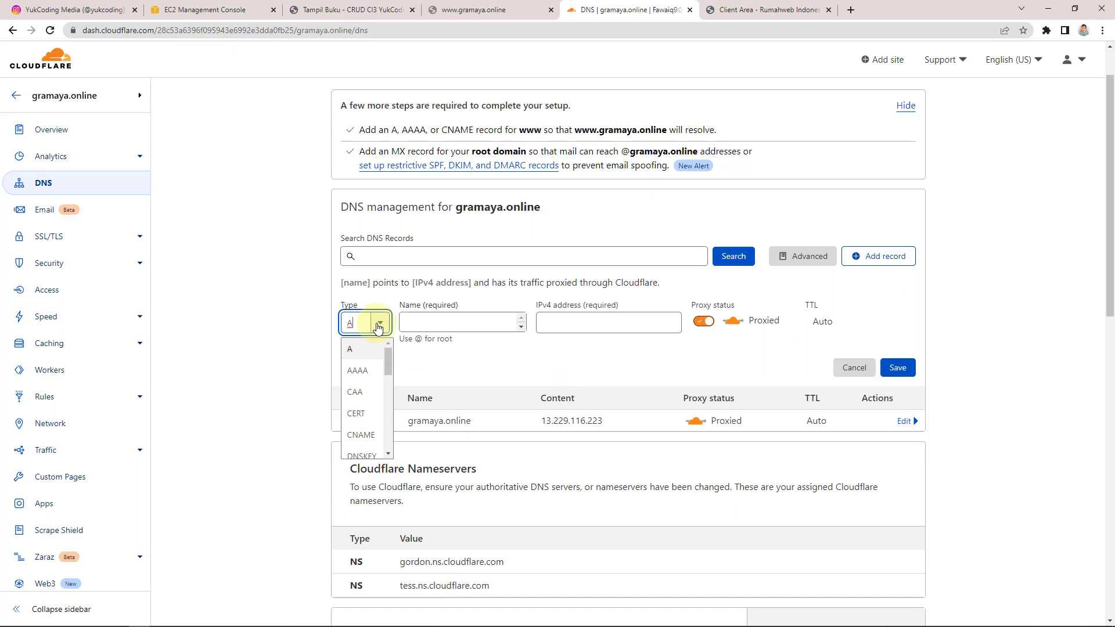
pyautogui.click(365, 433)
pyautogui.click(456, 325)
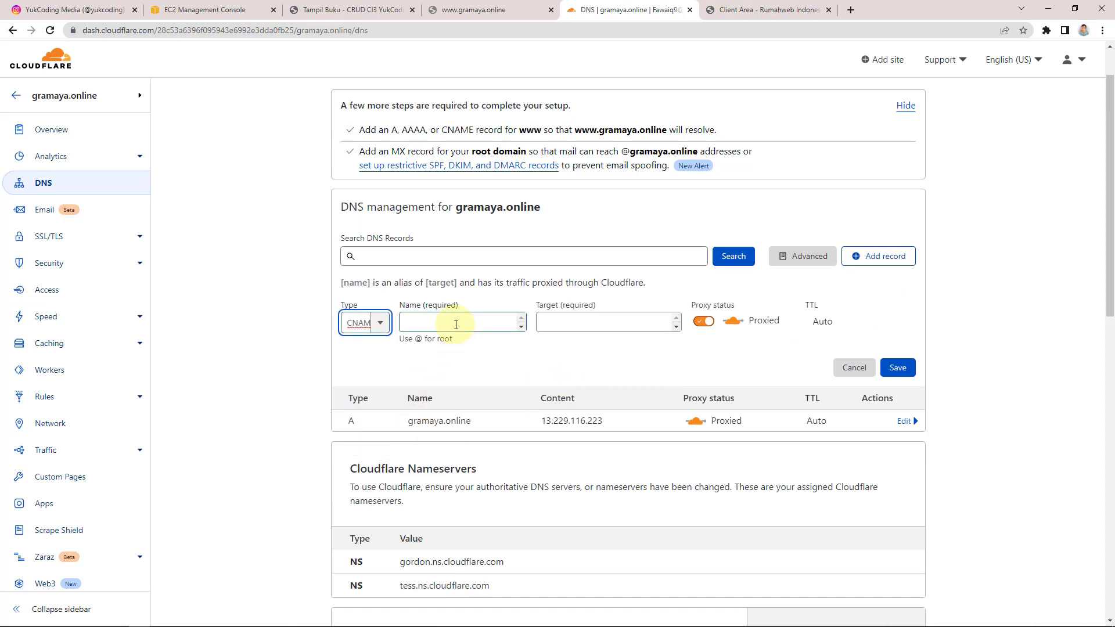
pyautogui.write('www')
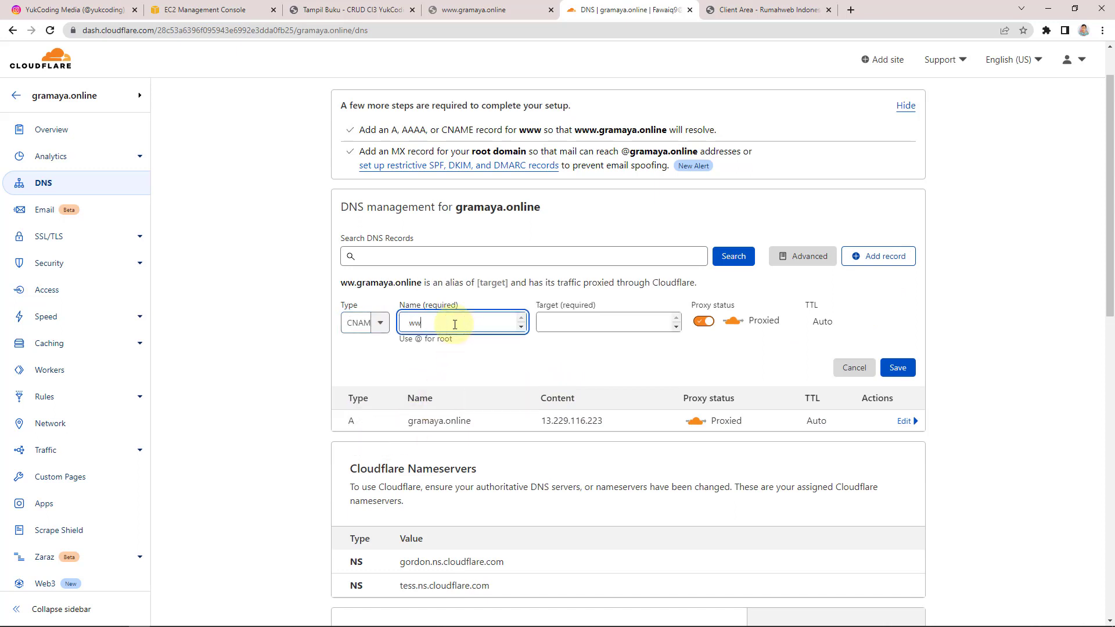
pyautogui.click(554, 321)
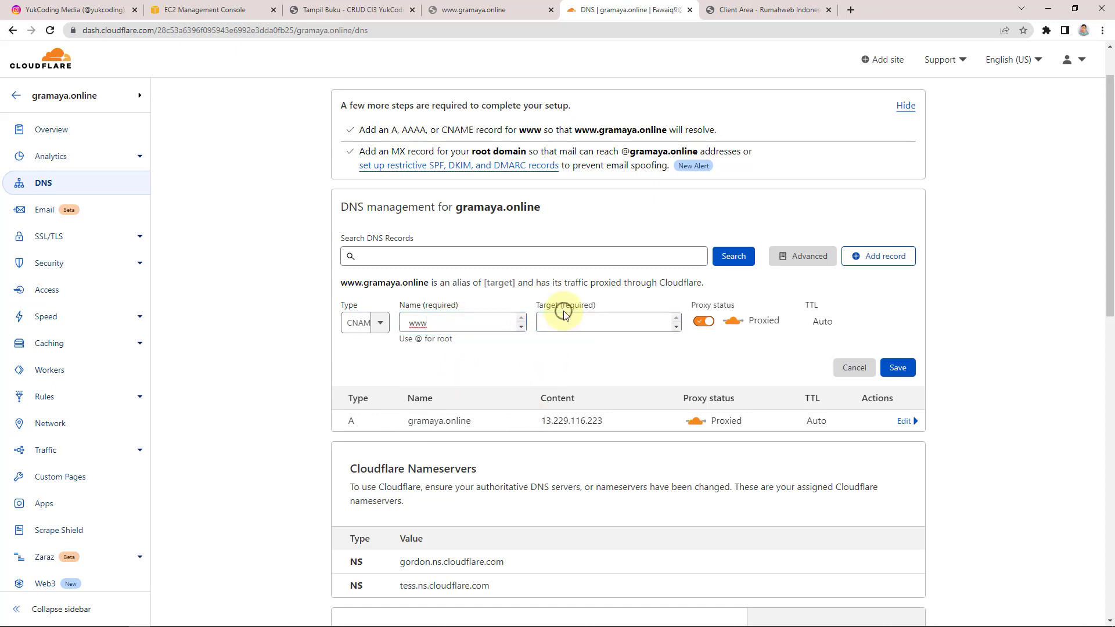
pyautogui.write('gr')
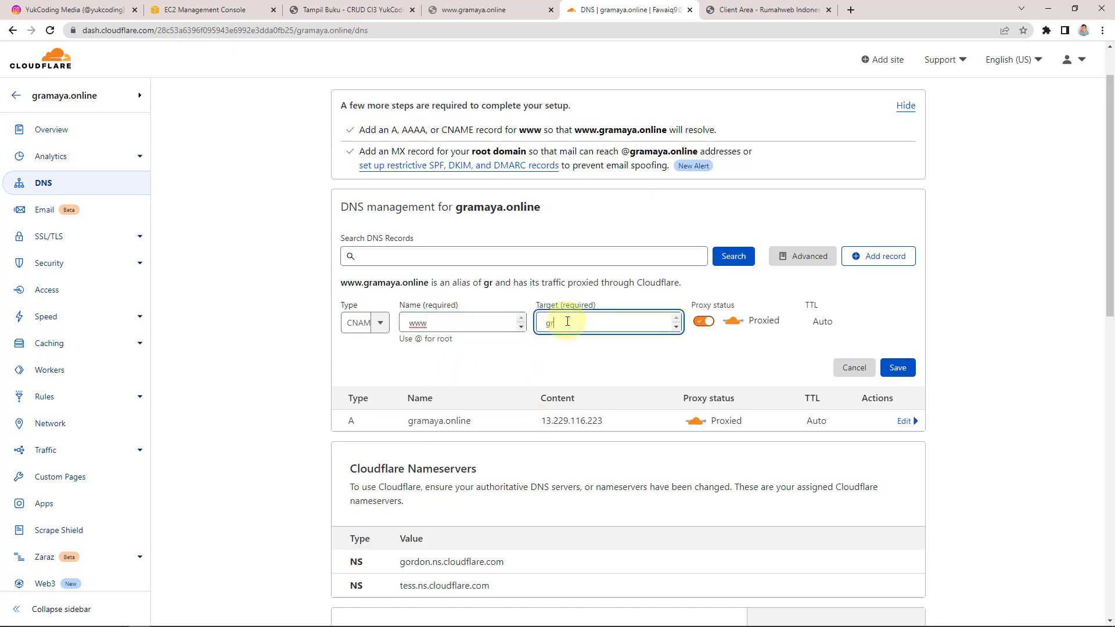
pyautogui.write('amaya.online')
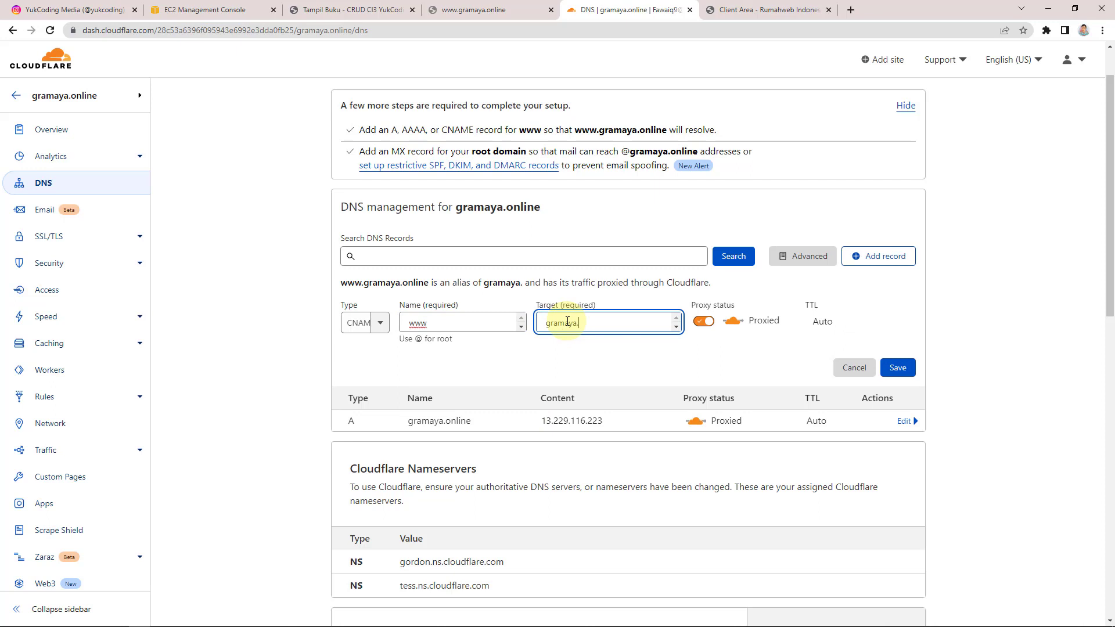
pyautogui.click(897, 367)
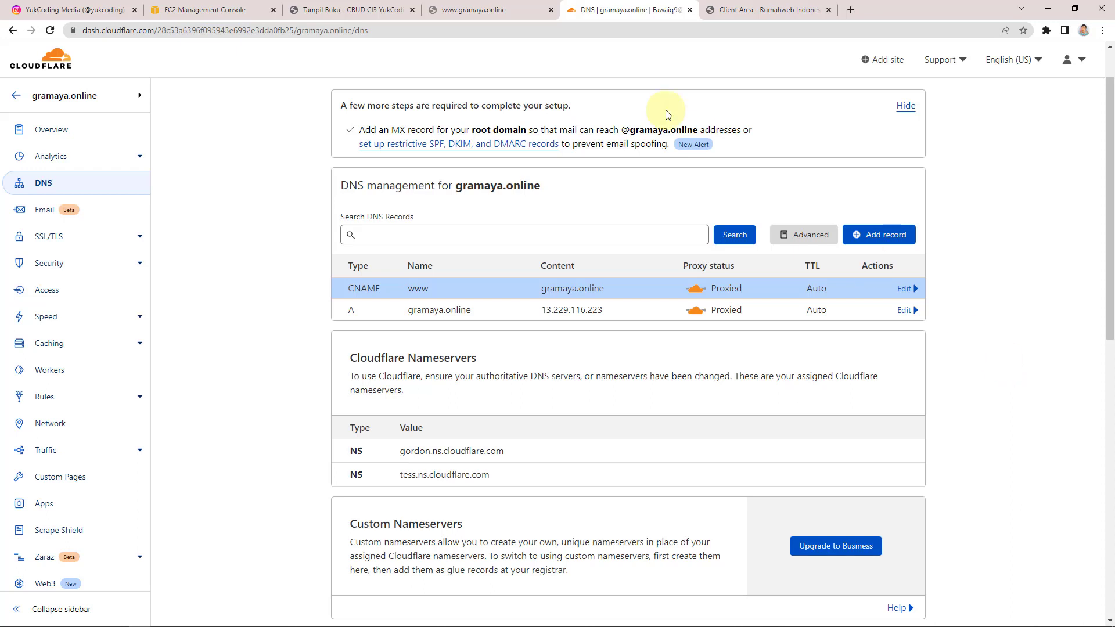
pyautogui.click(499, 10)
pyautogui.click(549, 172)
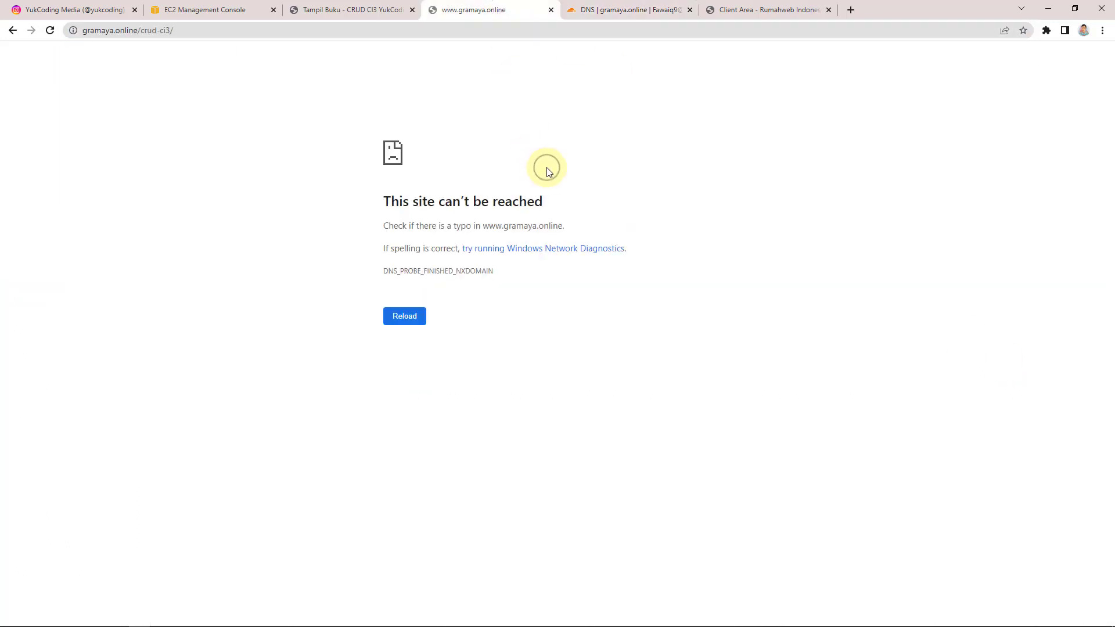